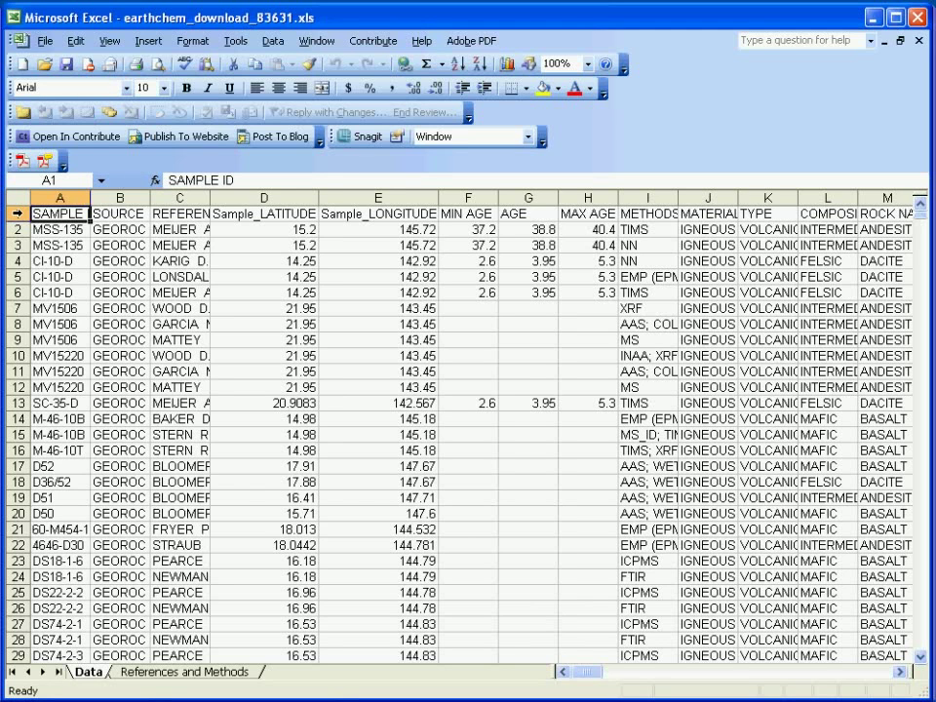
Check the Sample_LATITUDE and Sample_LONGITUDE headers in the EarthChem workbook, then switch to GeoMapApp.
{"action": "left_click", "coordinate": [247, 214]}
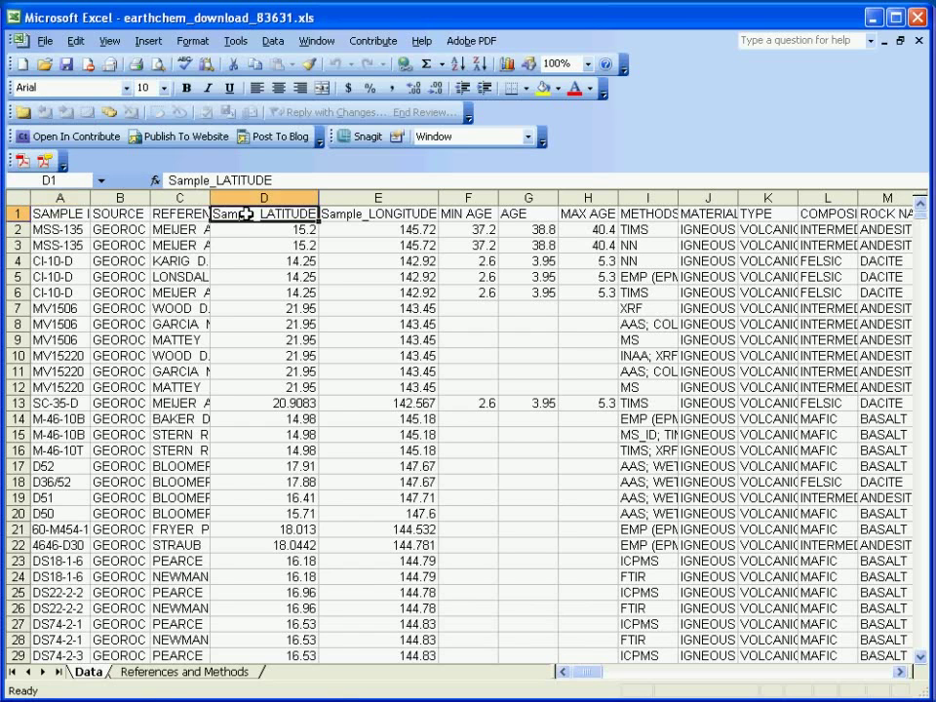
{"action": "left_click", "coordinate": [353, 214]}
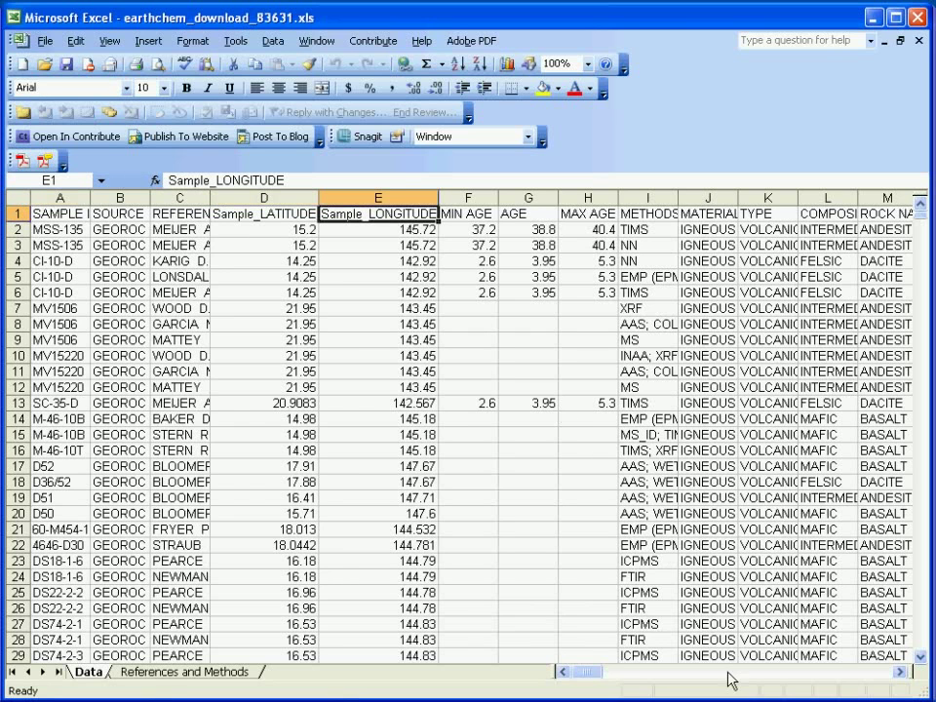
{"action": "left_click", "coordinate": [730, 679]}
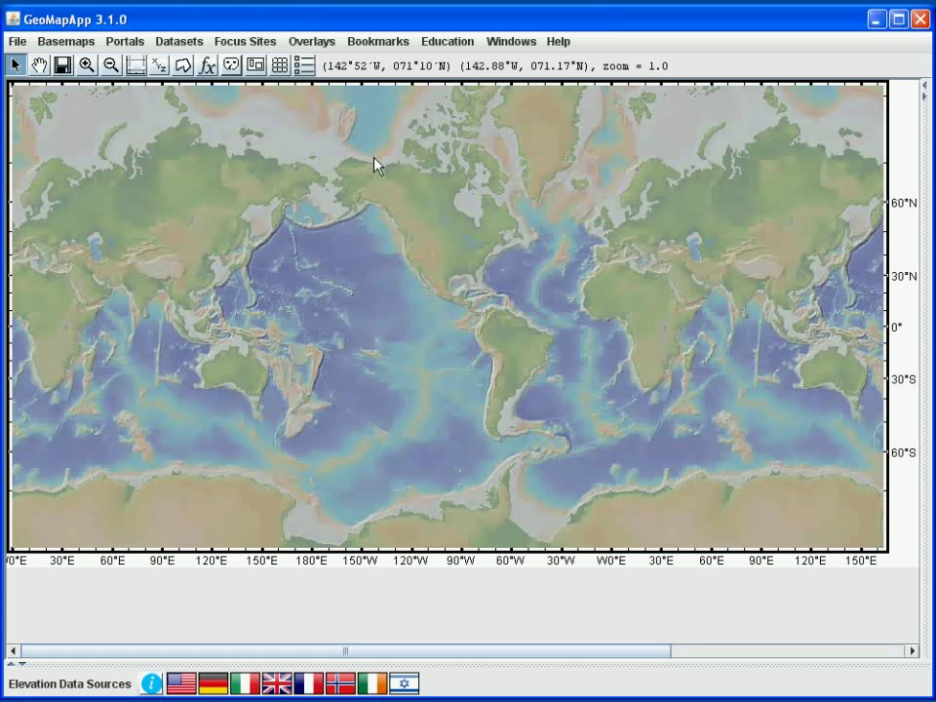
Import earthchem_download_83631.xls into GeoMapApp as an Excel-formatted table and accept it.
{"action": "left_click", "coordinate": [16, 43]}
{"action": "mouse_move", "coordinate": [60, 148]}
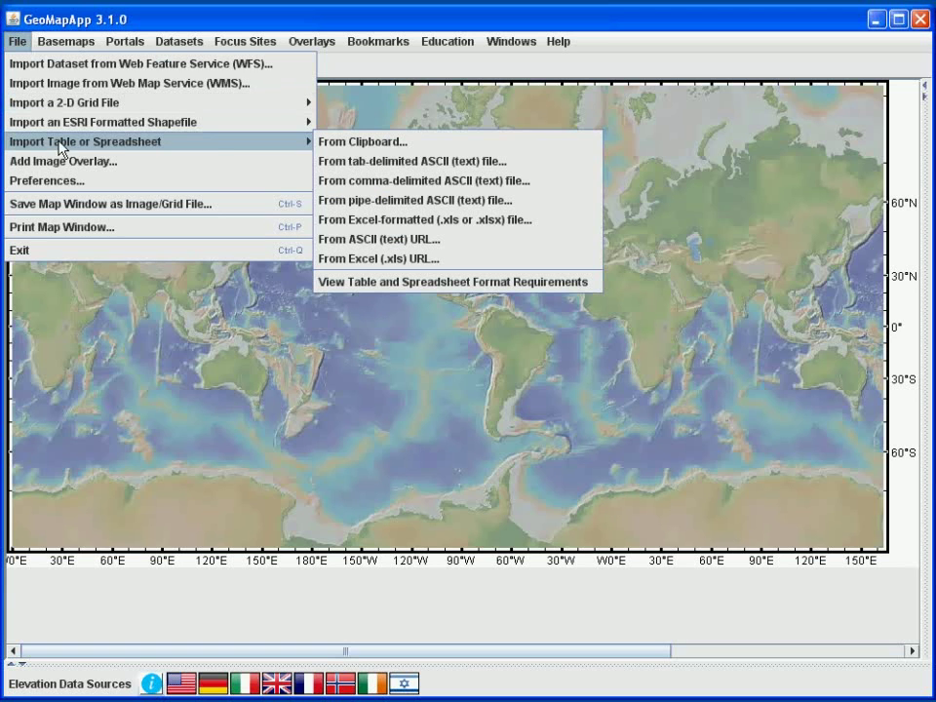
{"action": "left_click", "coordinate": [380, 223]}
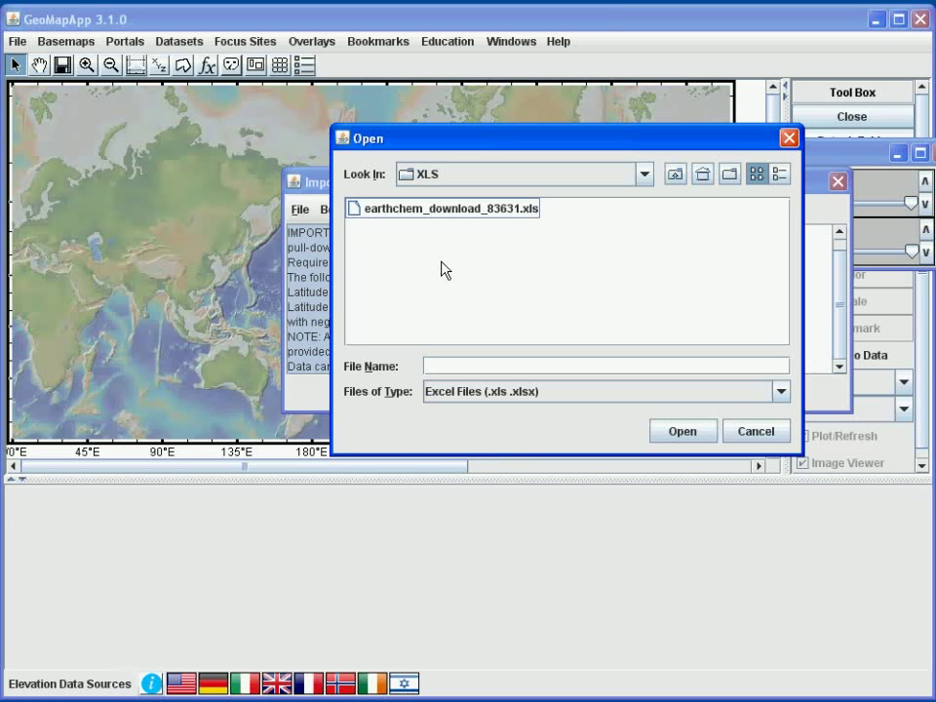
{"action": "left_click", "coordinate": [415, 216]}
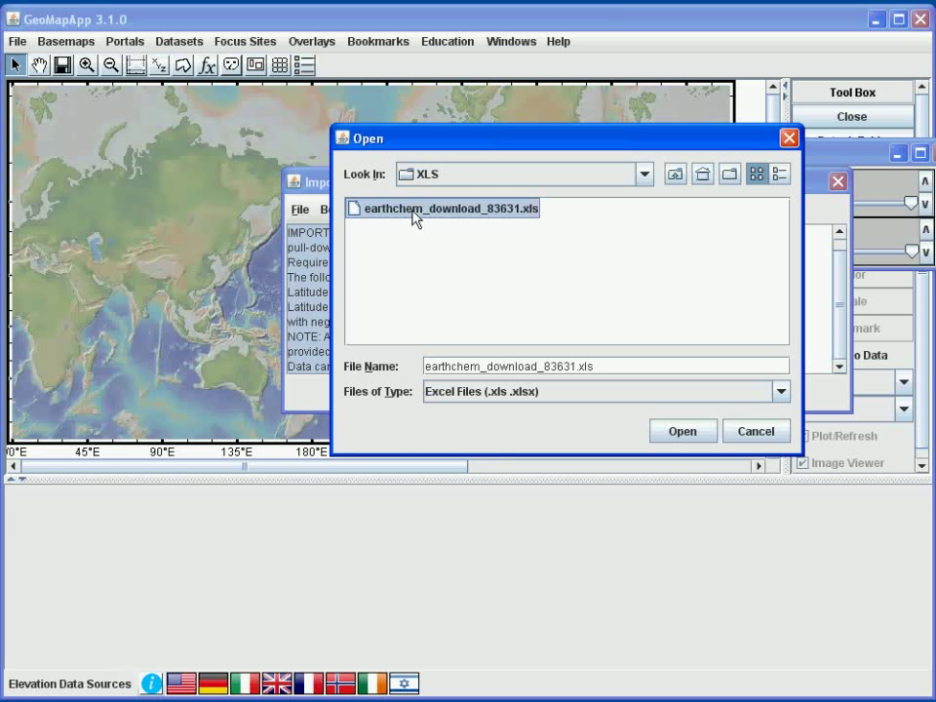
{"action": "left_click", "coordinate": [678, 436]}
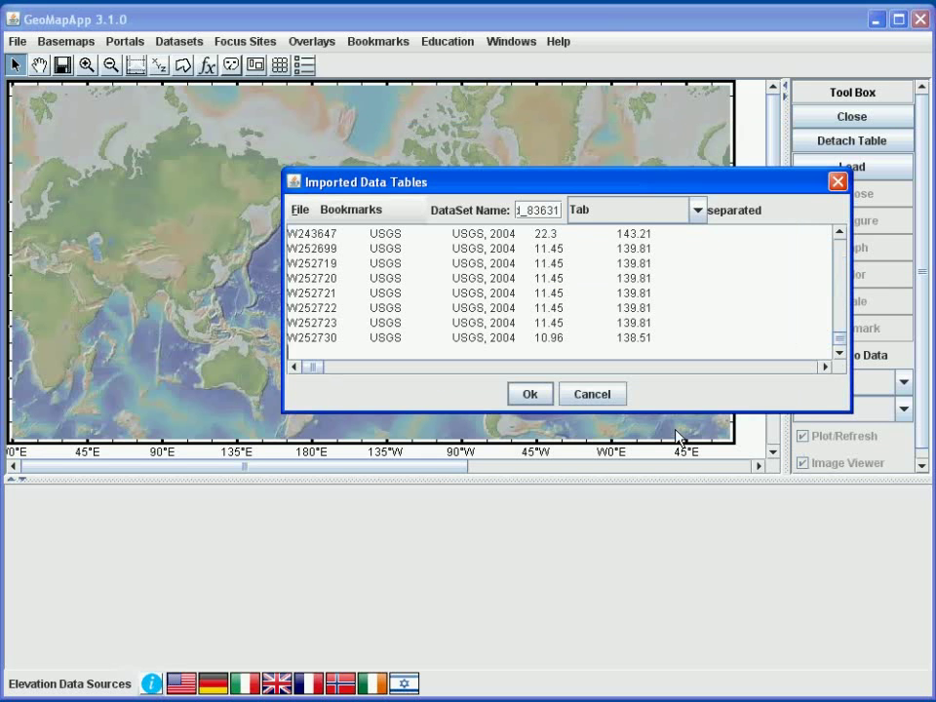
{"action": "left_click_drag", "start_coordinate": [842, 341], "coordinate": [843, 251]}
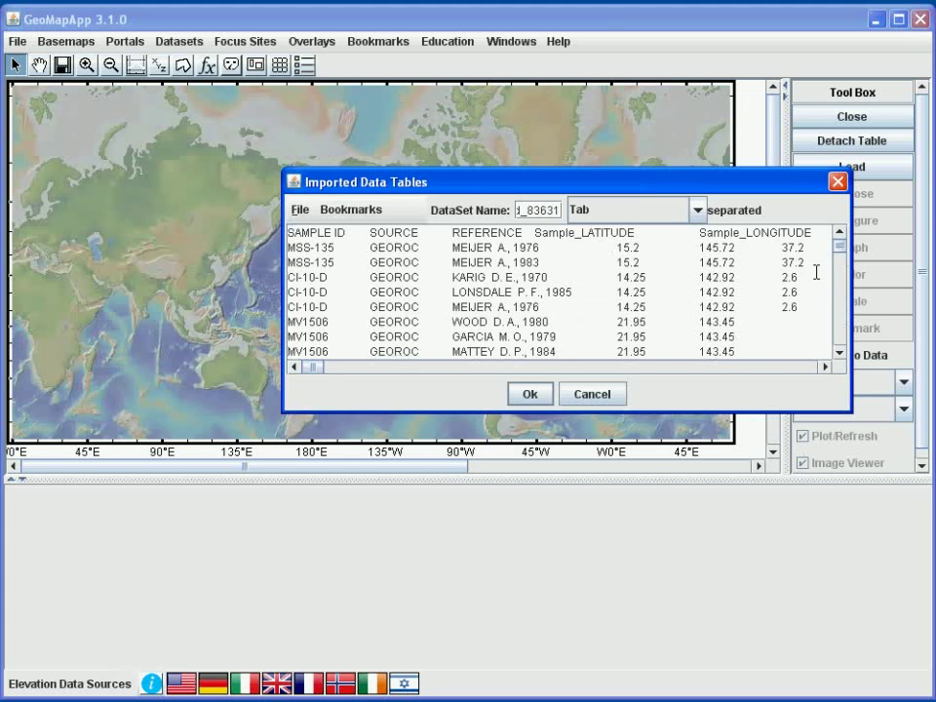
{"action": "left_click", "coordinate": [531, 393]}
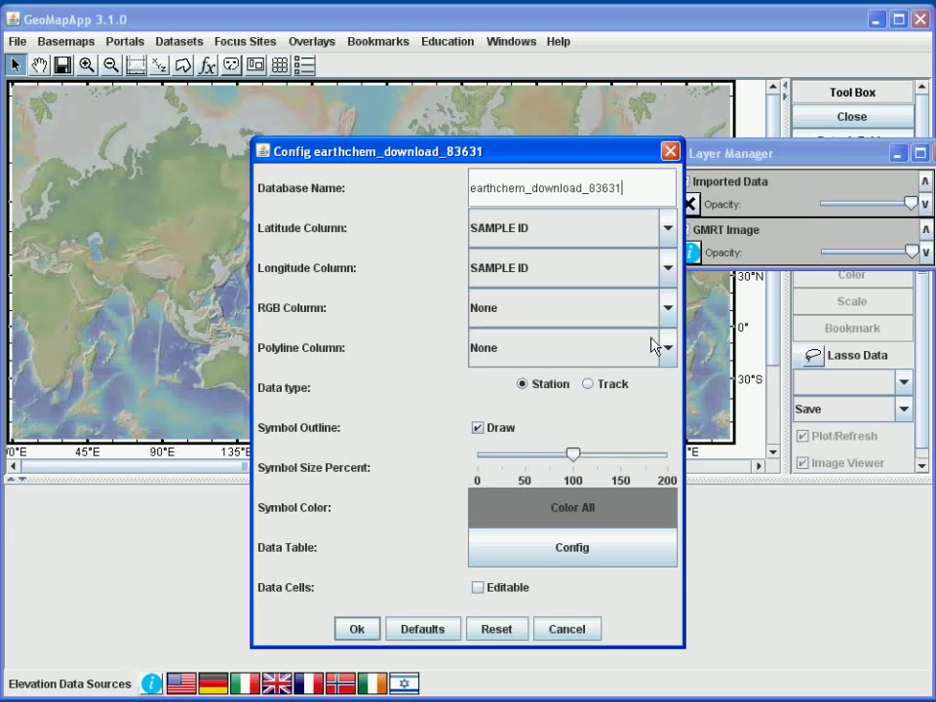
Set the latitude column to Sample_LATITUDE and longitude to Sample_LONGITUDE, then plot the samples.
{"action": "left_click", "coordinate": [669, 234]}
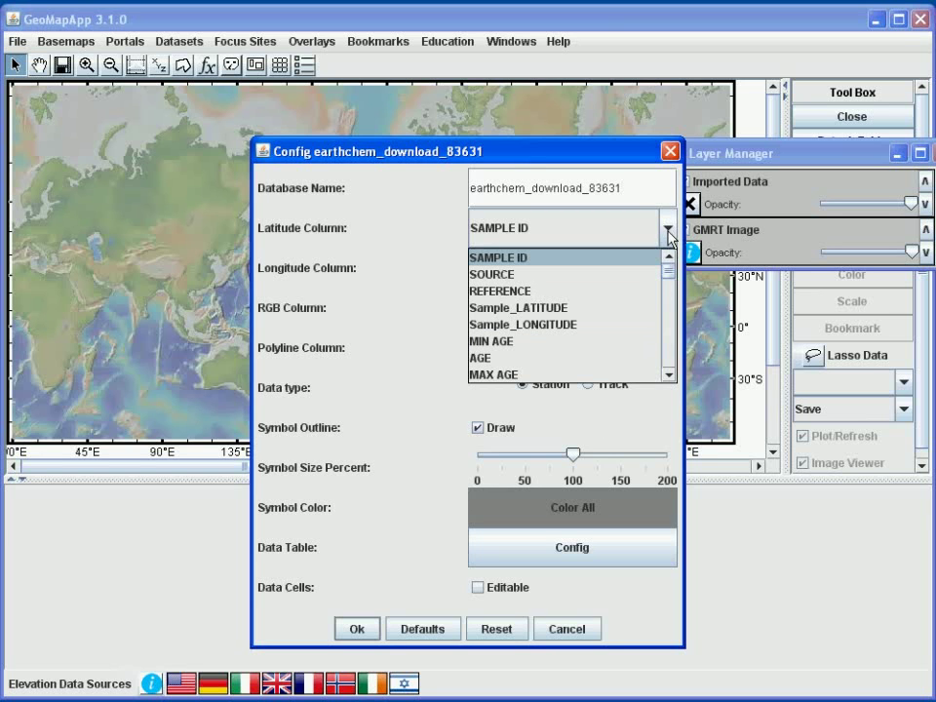
{"action": "left_click", "coordinate": [527, 310]}
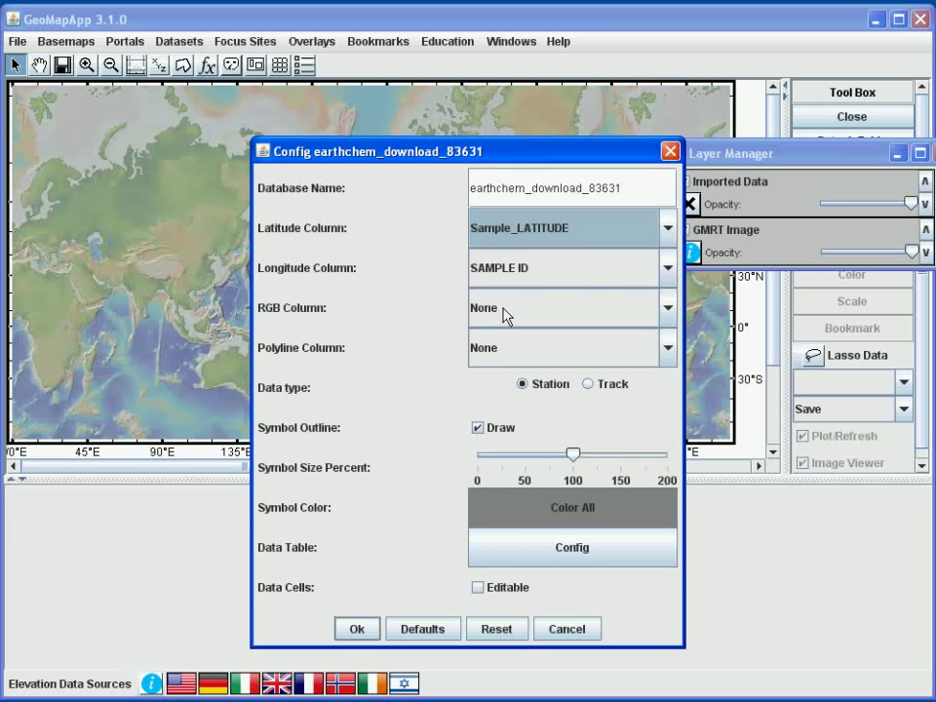
{"action": "left_click", "coordinate": [667, 269]}
{"action": "left_click", "coordinate": [524, 366]}
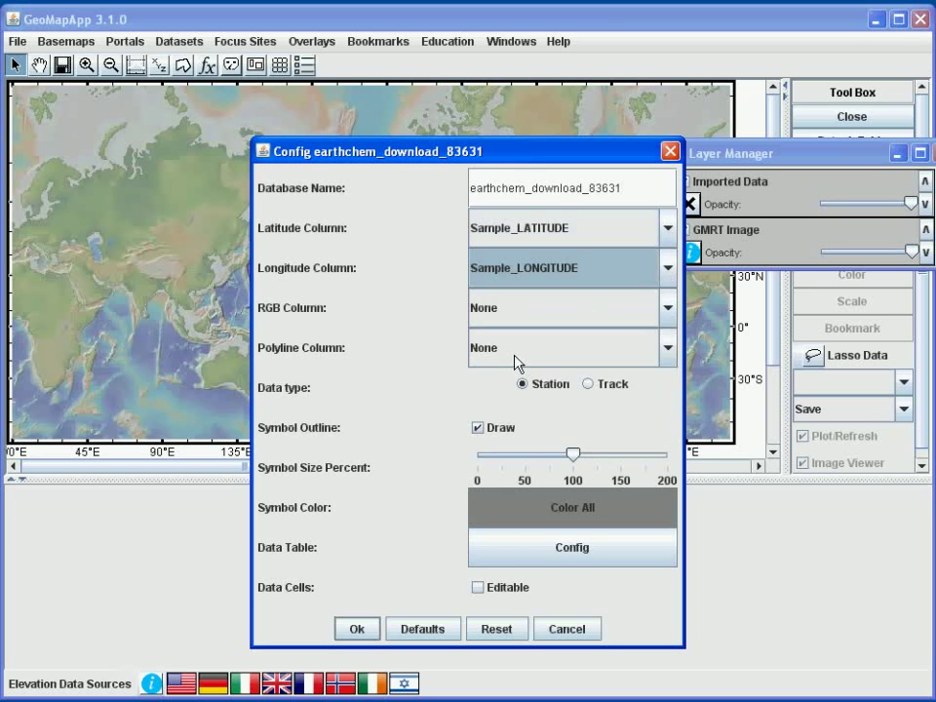
{"action": "left_click", "coordinate": [357, 630]}
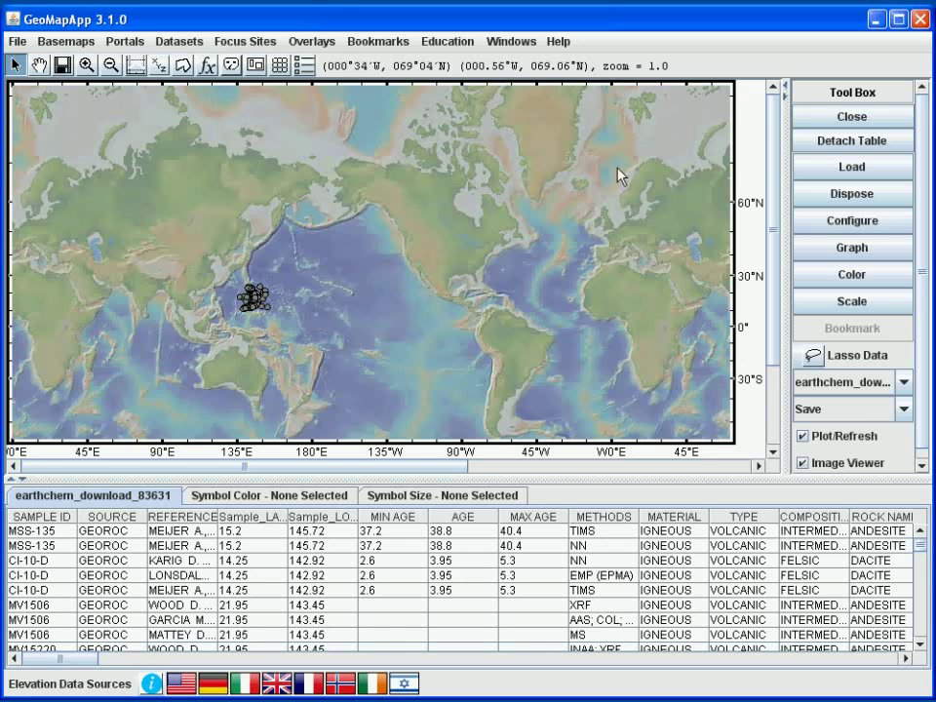
{"action": "left_click", "coordinate": [856, 142]}
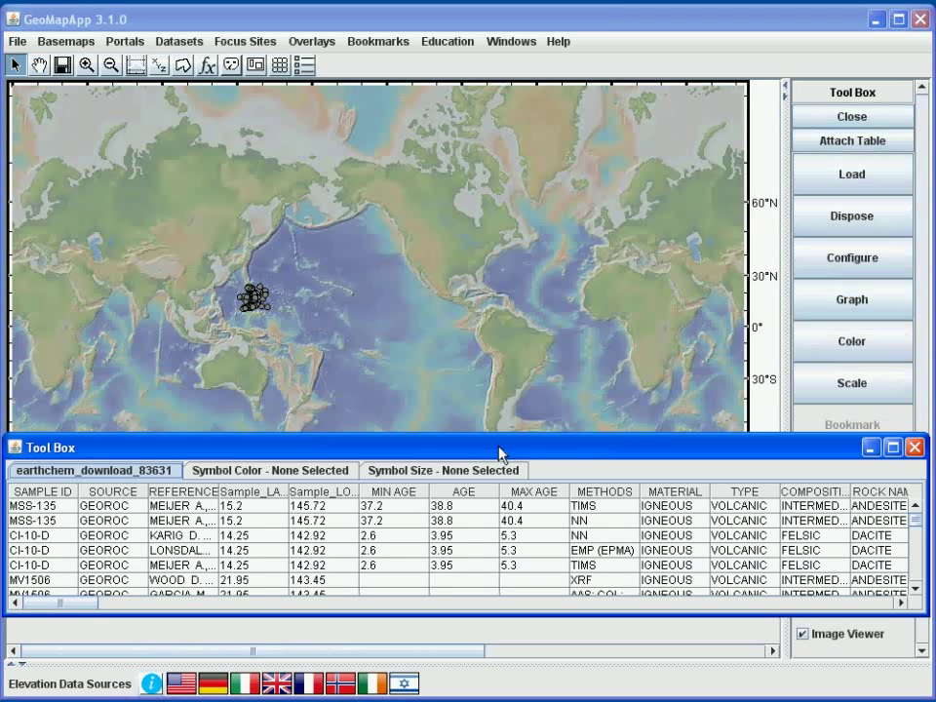
{"action": "left_click_drag", "start_coordinate": [522, 456], "coordinate": [249, 658]}
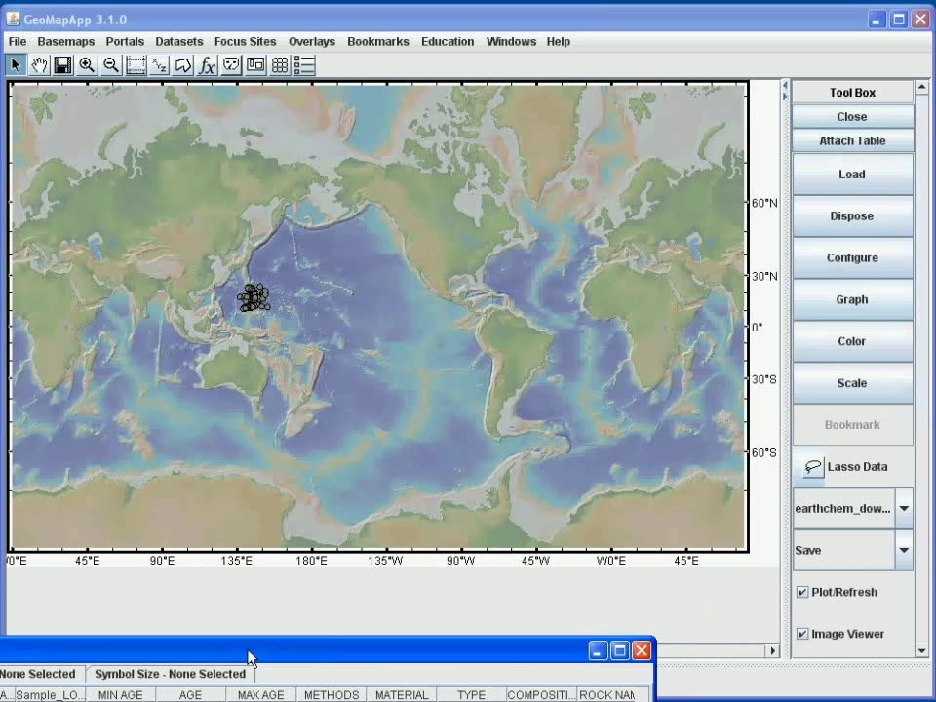
{"action": "left_click", "coordinate": [850, 142]}
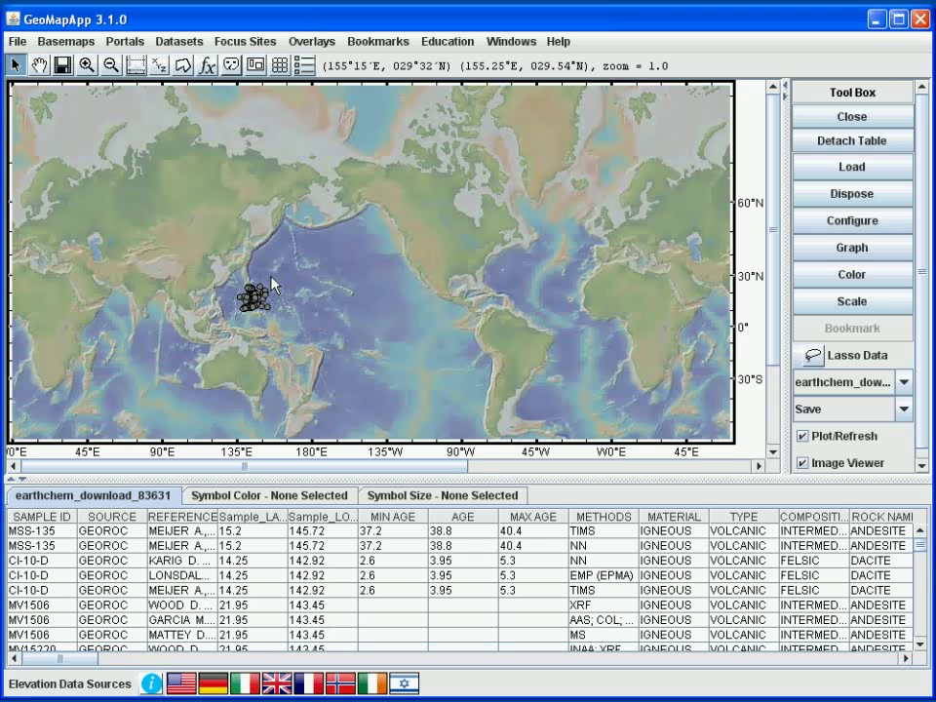
Zoom the map onto the western Pacific sample cluster and sort the table by AGE.
{"action": "left_click", "coordinate": [87, 66]}
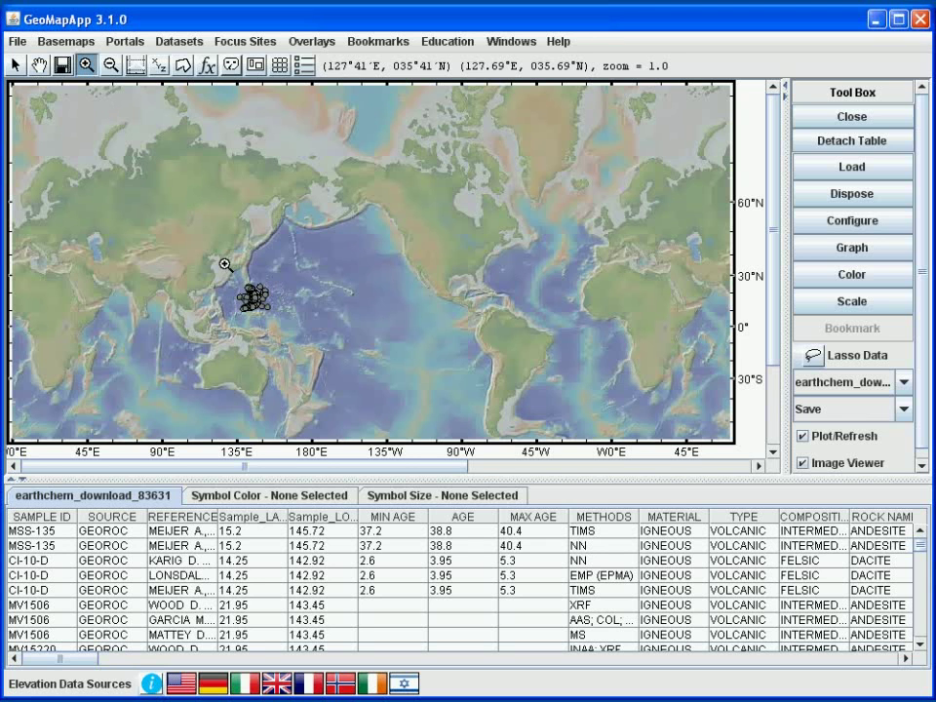
{"action": "left_click_drag", "start_coordinate": [307, 329], "coordinate": [207, 283]}
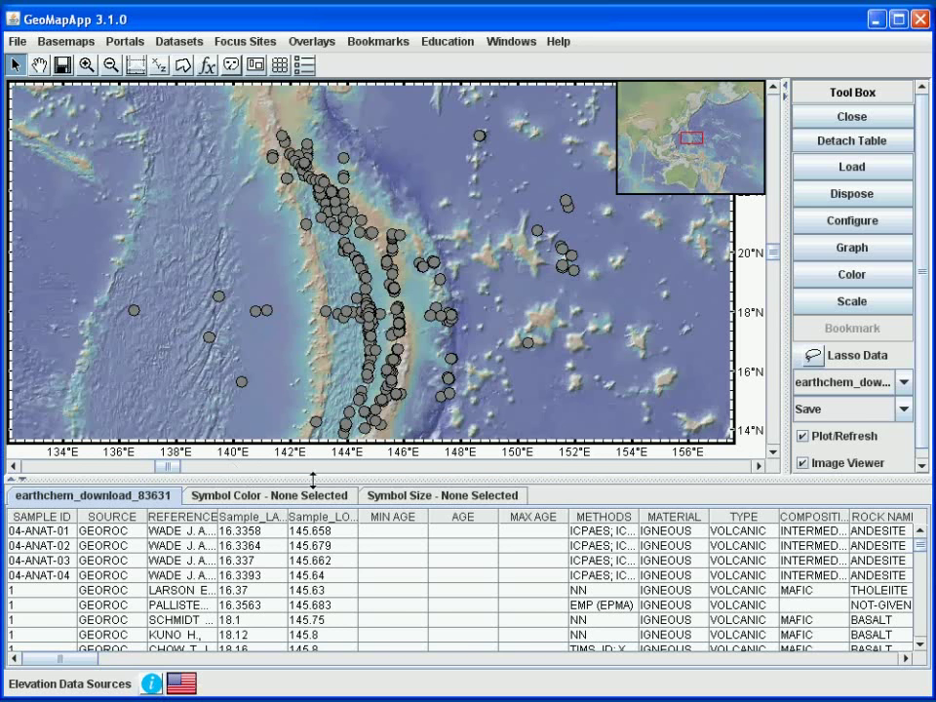
{"action": "left_click", "coordinate": [477, 520]}
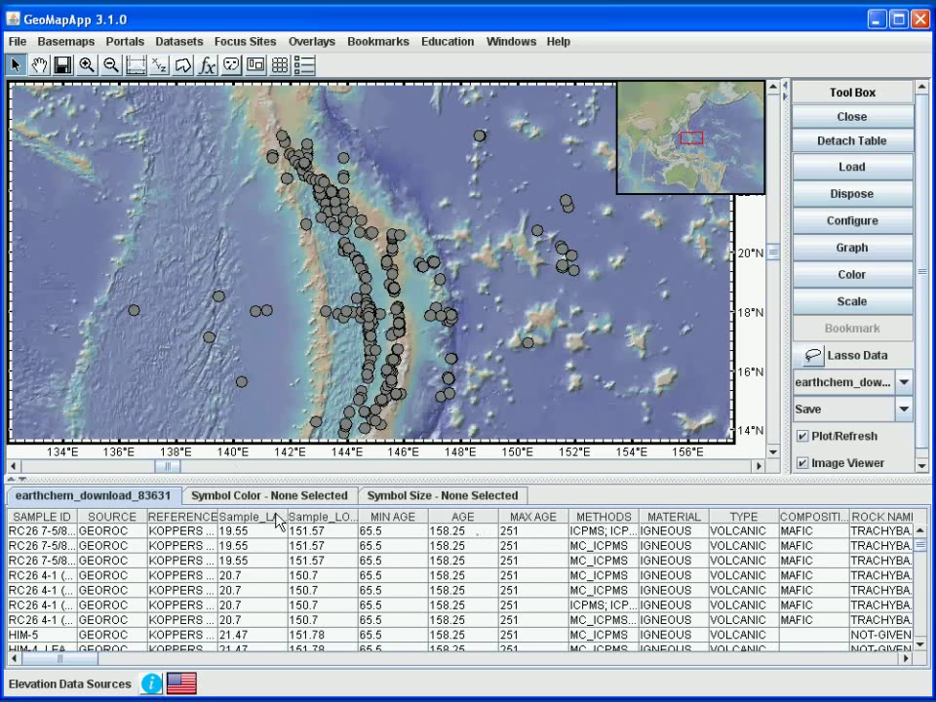
Sort the table by SAMPLE ID and select sample 04-ANAT-04 to mark it on the map.
{"action": "left_click", "coordinate": [238, 521]}
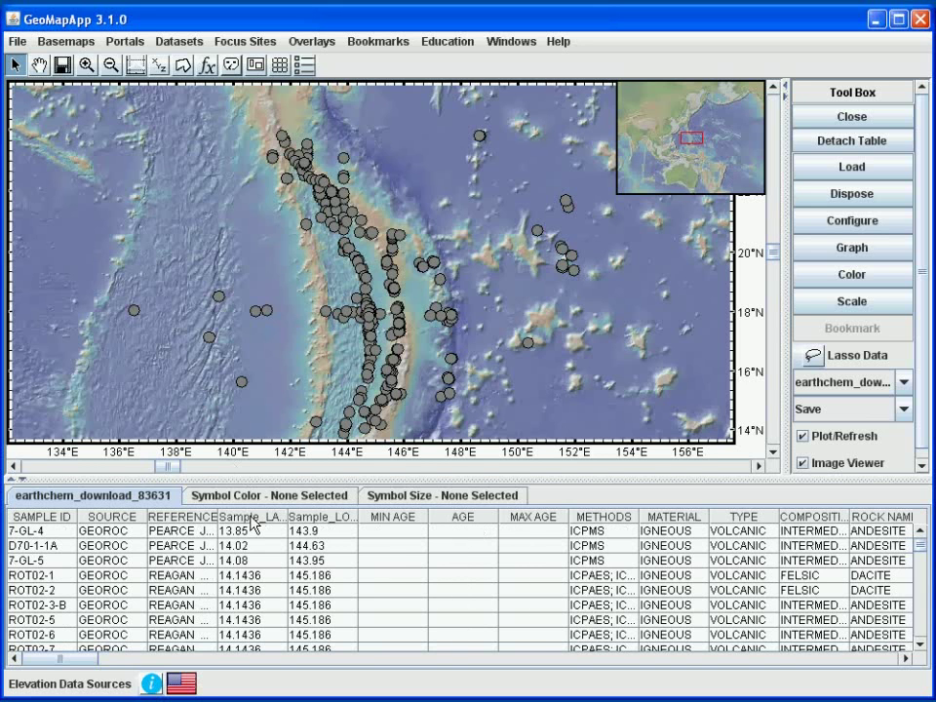
{"action": "left_click", "coordinate": [39, 521]}
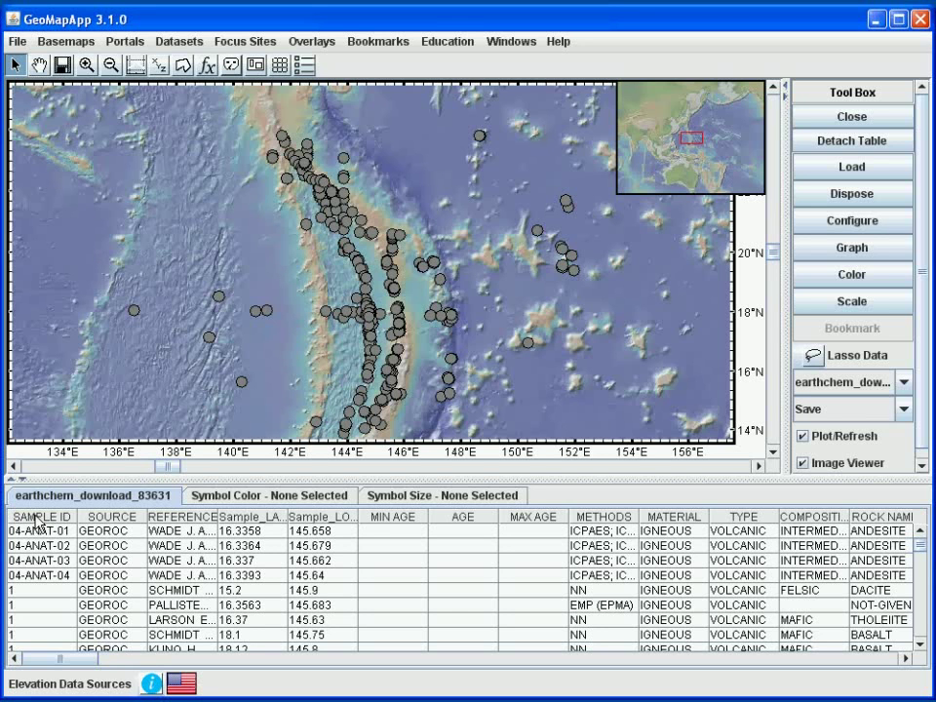
{"action": "left_click", "coordinate": [35, 575]}
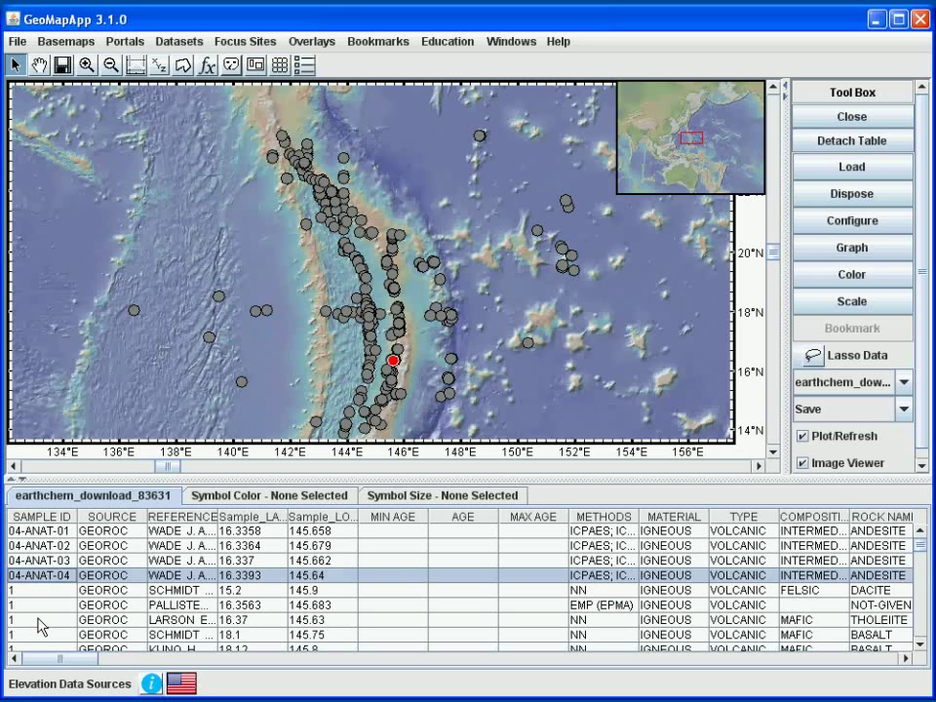
Extend the table selection, then select the sample dots near 141°E 18°N and 148.7°E 23.8°N.
{"action": "left_click", "coordinate": [39, 621], "text": "shift"}
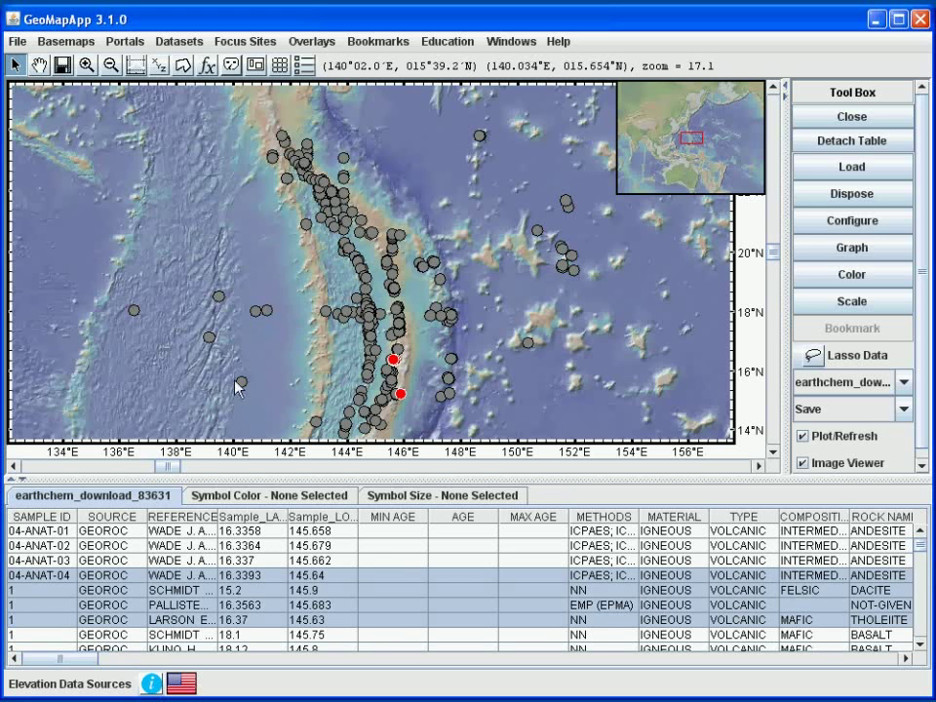
{"action": "left_click", "coordinate": [266, 312]}
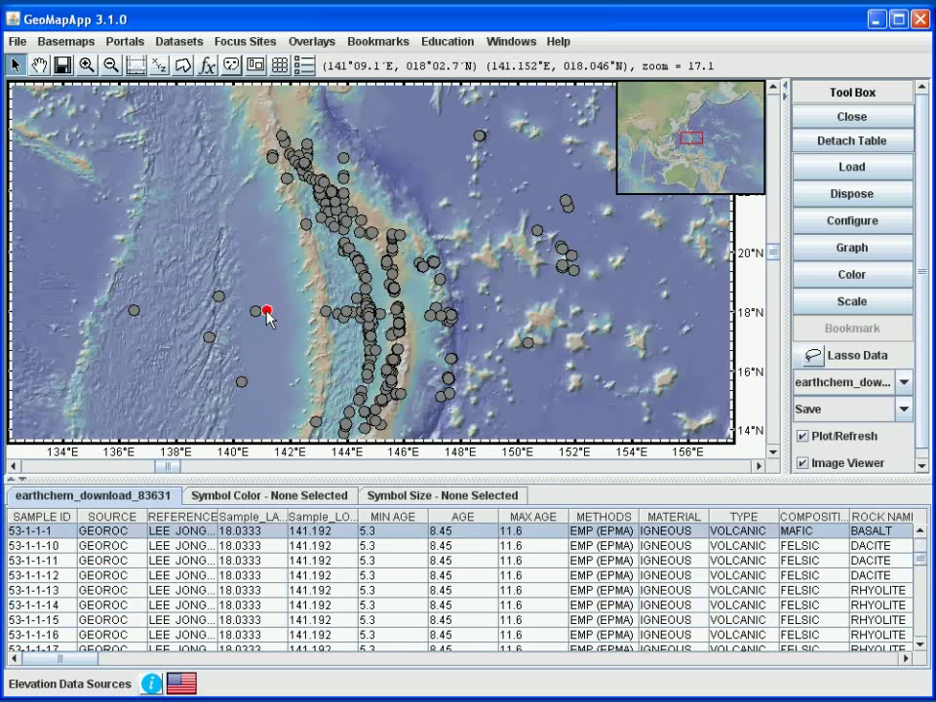
{"action": "left_click", "coordinate": [479, 137]}
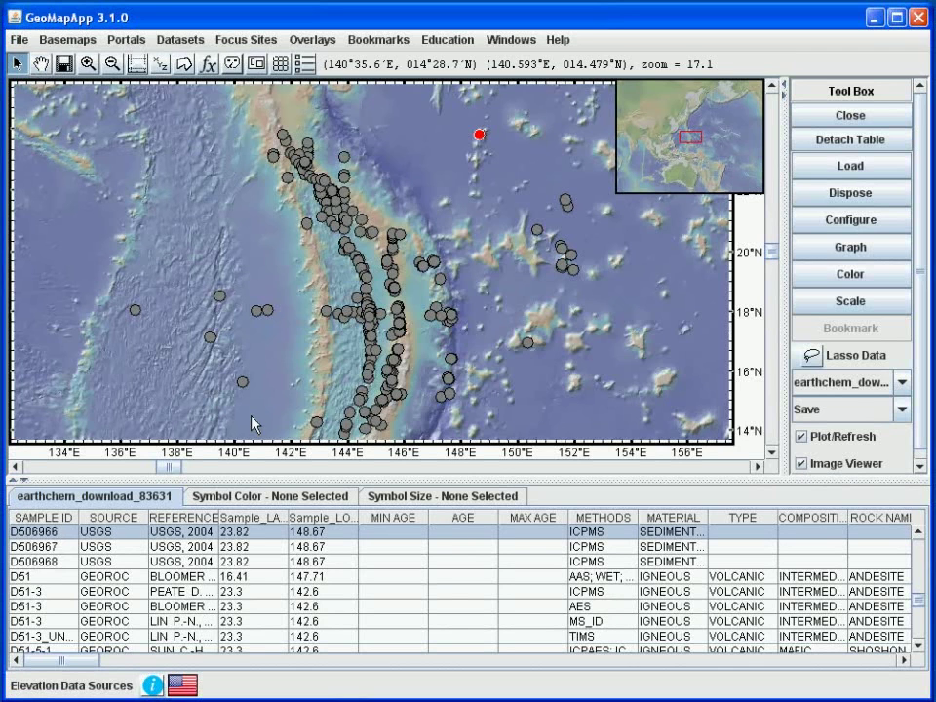
Size the sample symbols by the MGO column.
{"action": "left_click", "coordinate": [828, 310]}
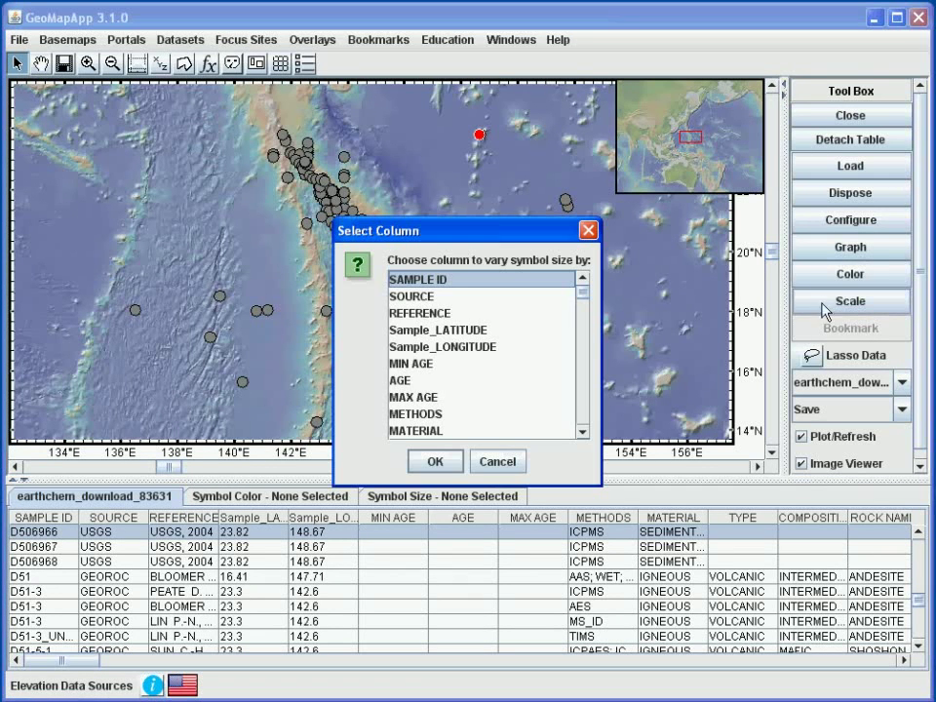
{"action": "left_click", "coordinate": [582, 401]}
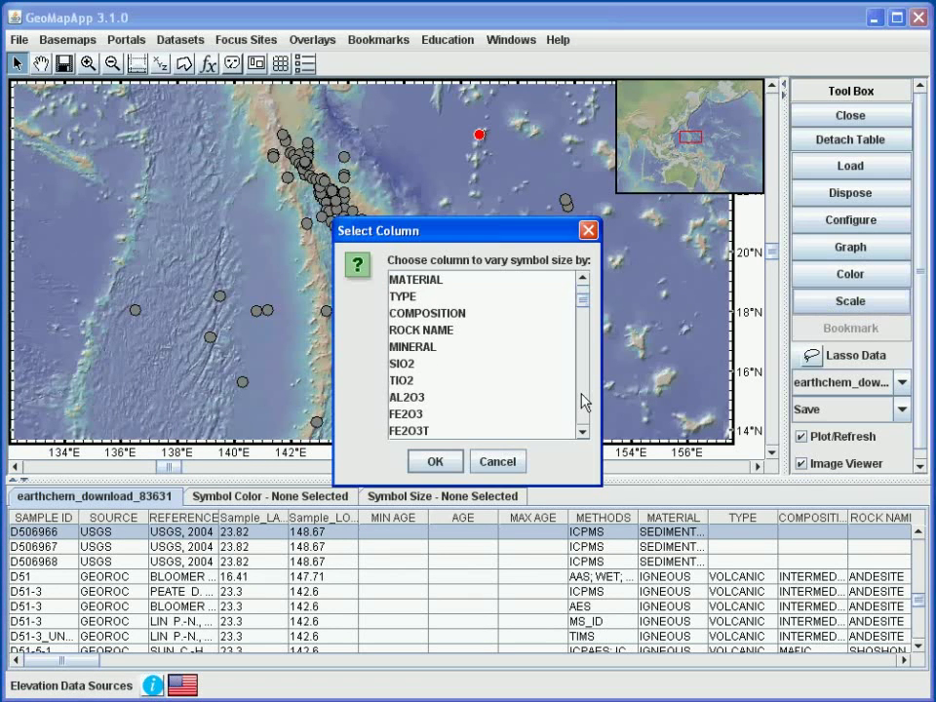
{"action": "left_click", "coordinate": [585, 401]}
{"action": "left_click", "coordinate": [398, 331]}
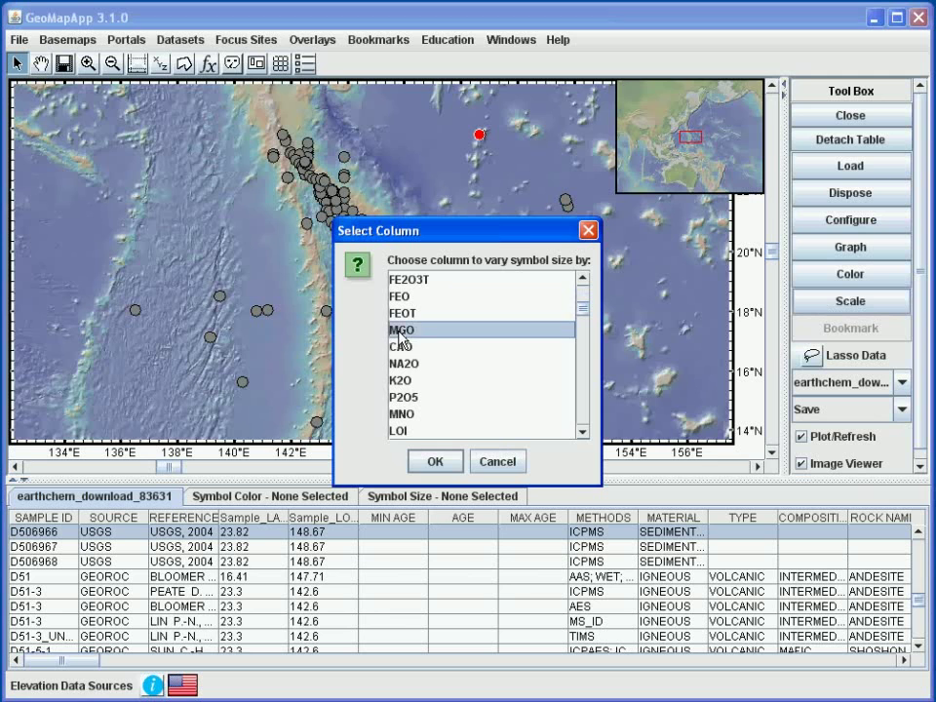
{"action": "left_click", "coordinate": [435, 461]}
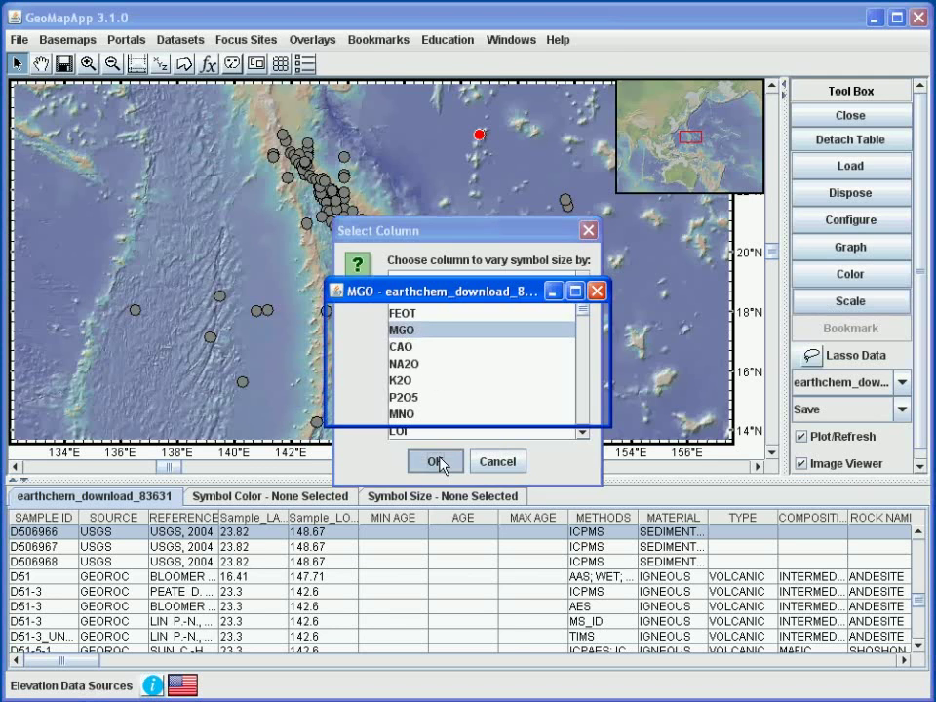
Move the MGO histogram off the map and lower its upper size limit.
{"action": "left_click_drag", "start_coordinate": [468, 300], "coordinate": [399, 512]}
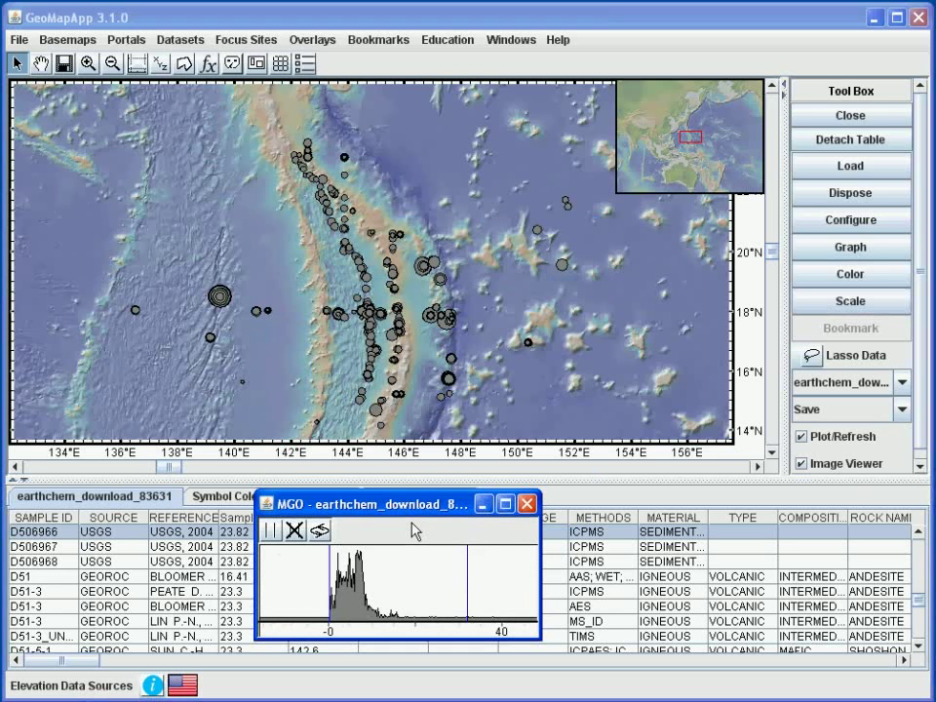
{"action": "left_click_drag", "start_coordinate": [468, 562], "coordinate": [393, 558]}
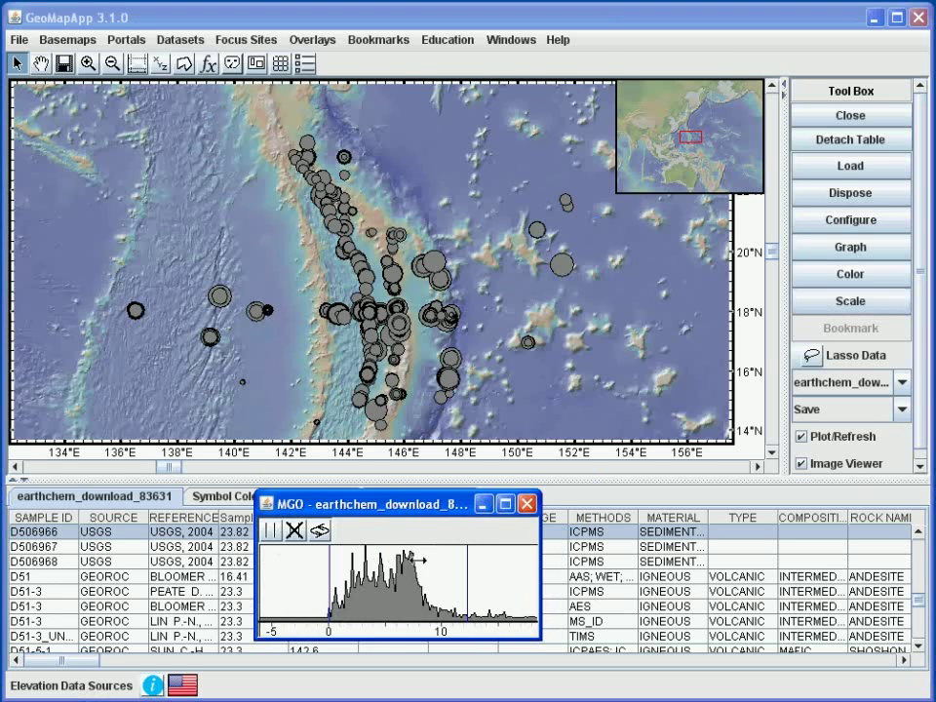
{"action": "left_click", "coordinate": [480, 412]}
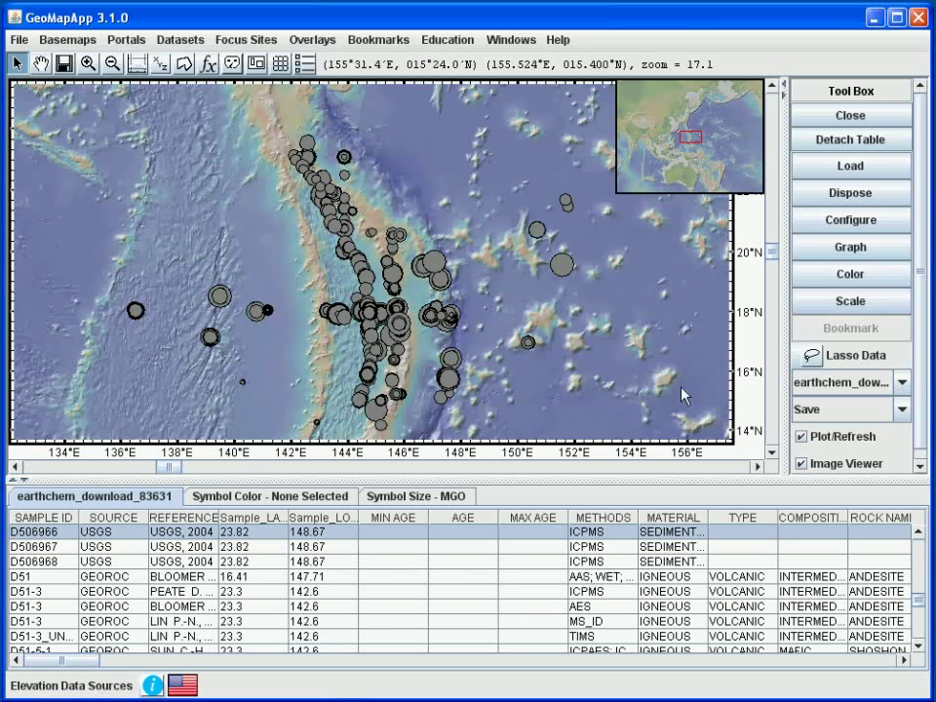
Colour the symbols by Sample_LATITUDE, narrow the latitude colour range, and close the scale window.
{"action": "left_click", "coordinate": [824, 280]}
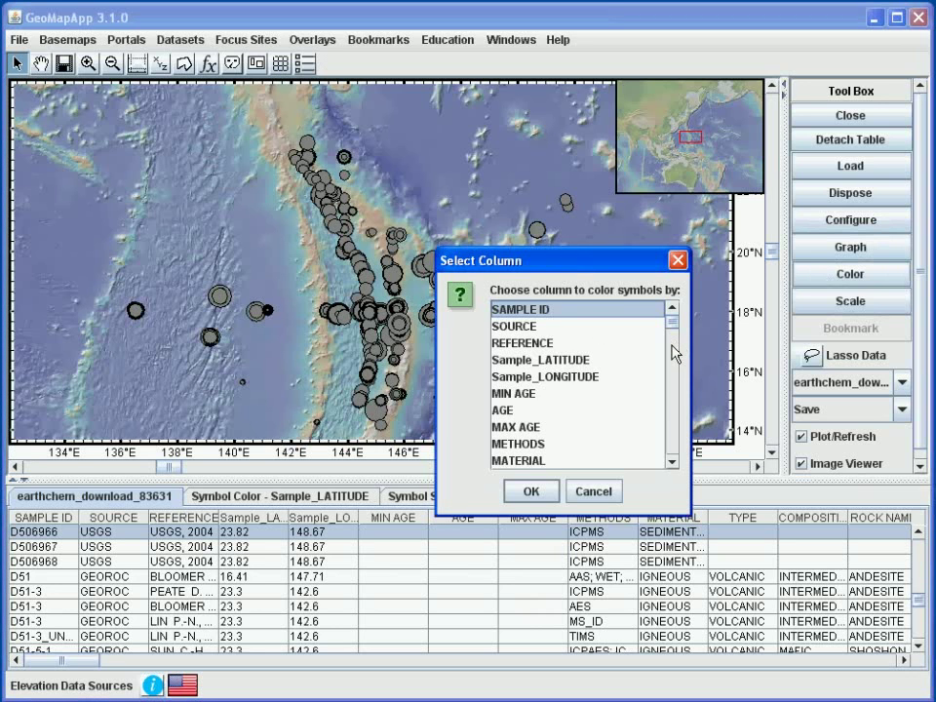
{"action": "left_click", "coordinate": [548, 362]}
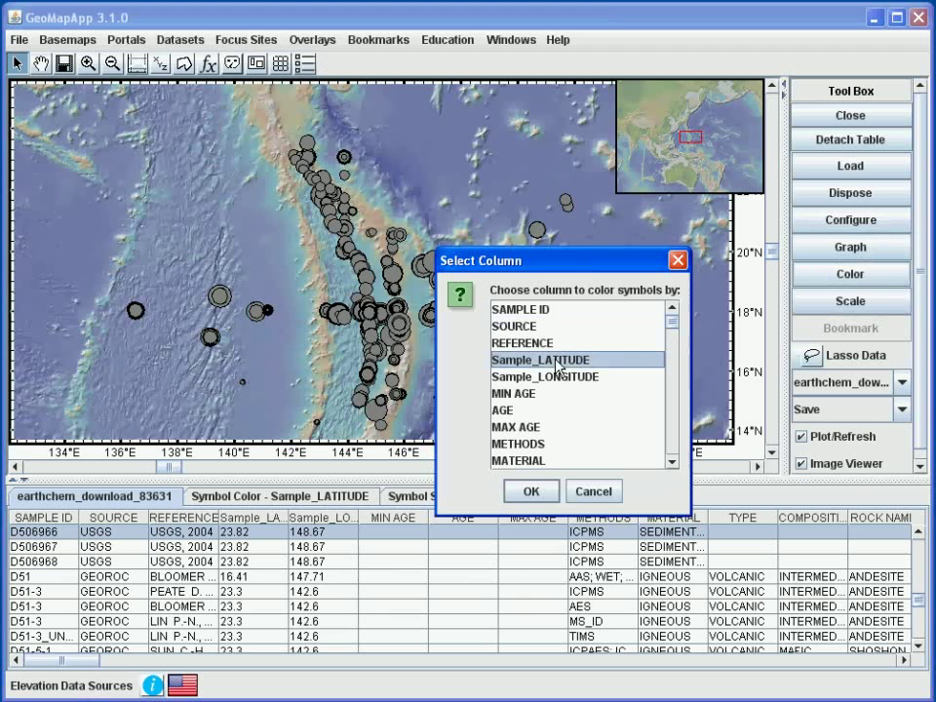
{"action": "left_click", "coordinate": [529, 493]}
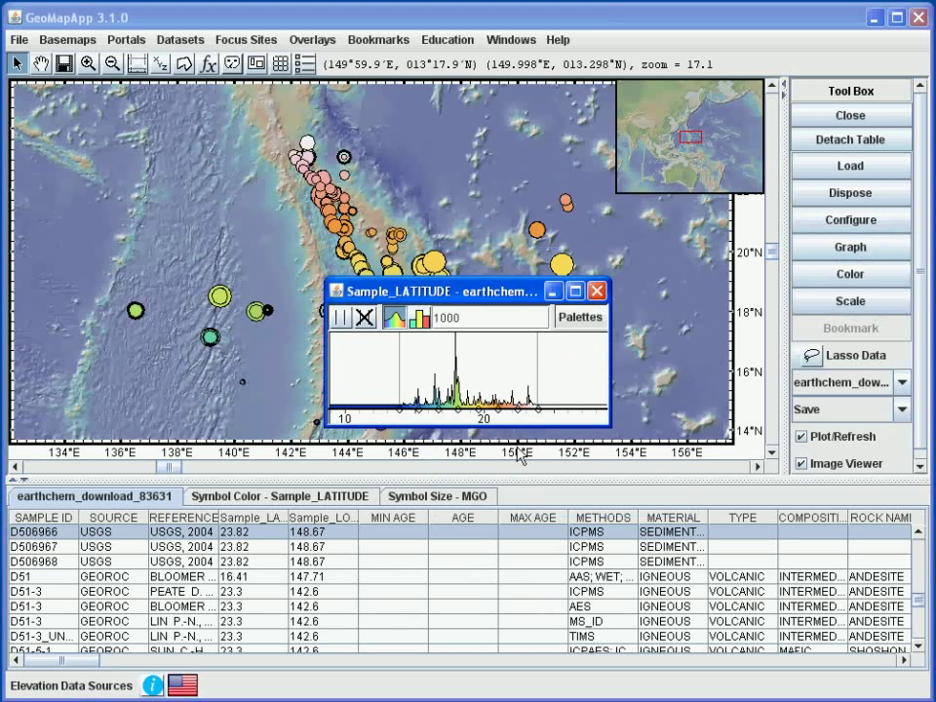
{"action": "left_click_drag", "start_coordinate": [505, 305], "coordinate": [483, 507]}
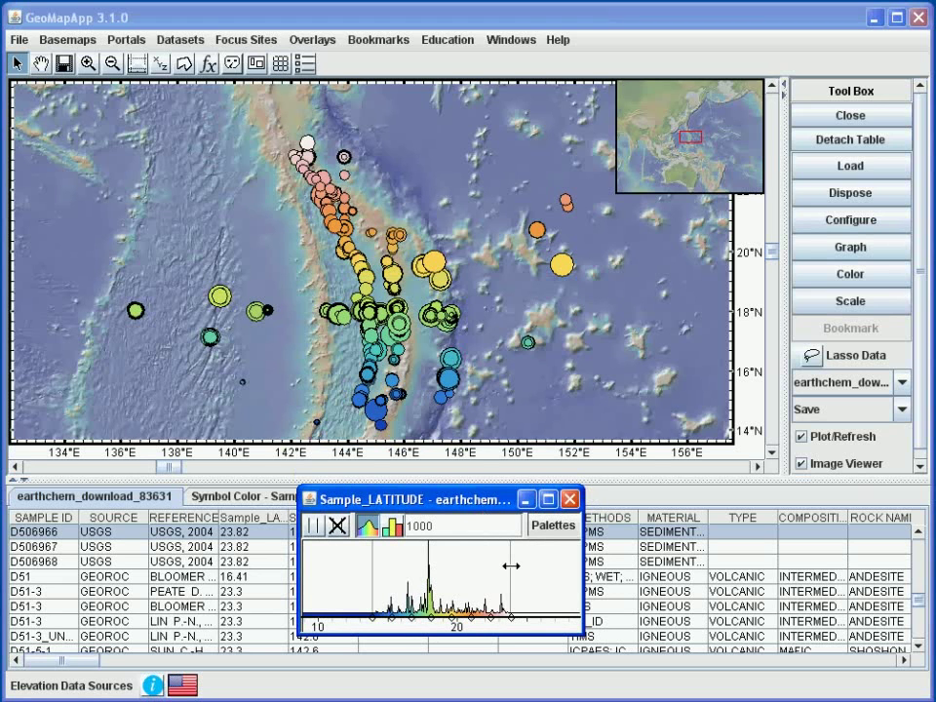
{"action": "left_click_drag", "start_coordinate": [511, 566], "coordinate": [495, 567]}
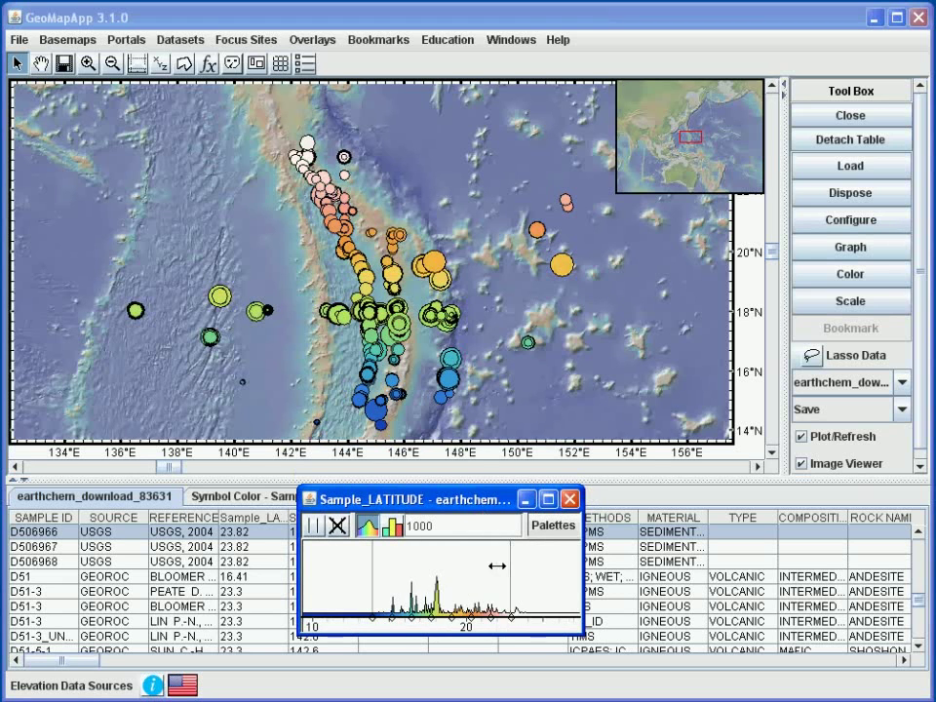
{"action": "left_click", "coordinate": [558, 380]}
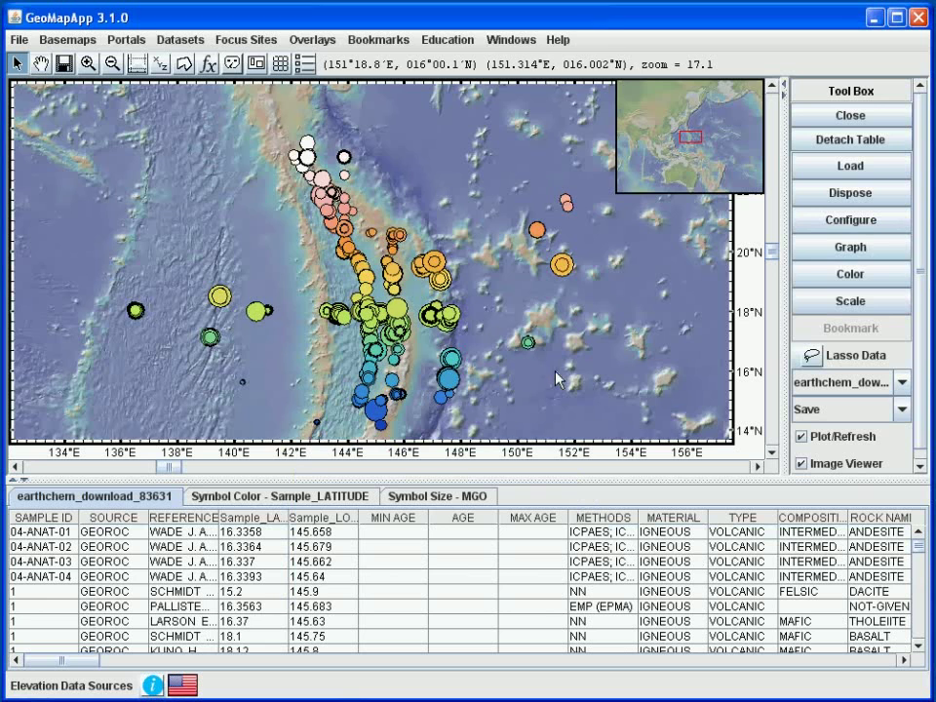
Create a scatter plot with SIO2 on the X-axis and K2O on the Y-axis.
{"action": "left_click", "coordinate": [829, 249]}
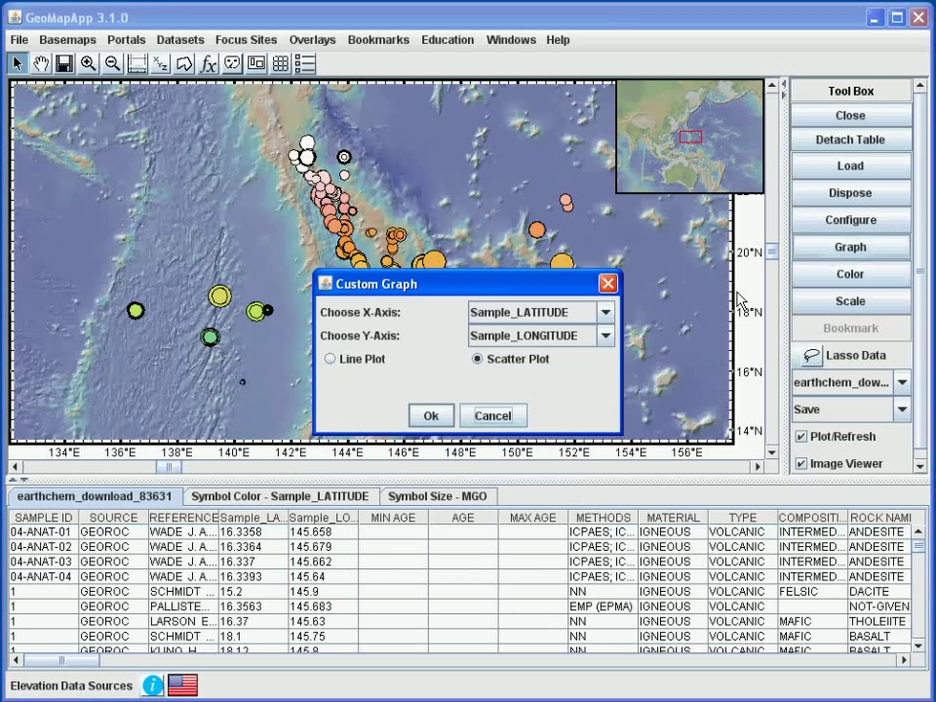
{"action": "left_click", "coordinate": [605, 313]}
{"action": "left_click", "coordinate": [605, 390]}
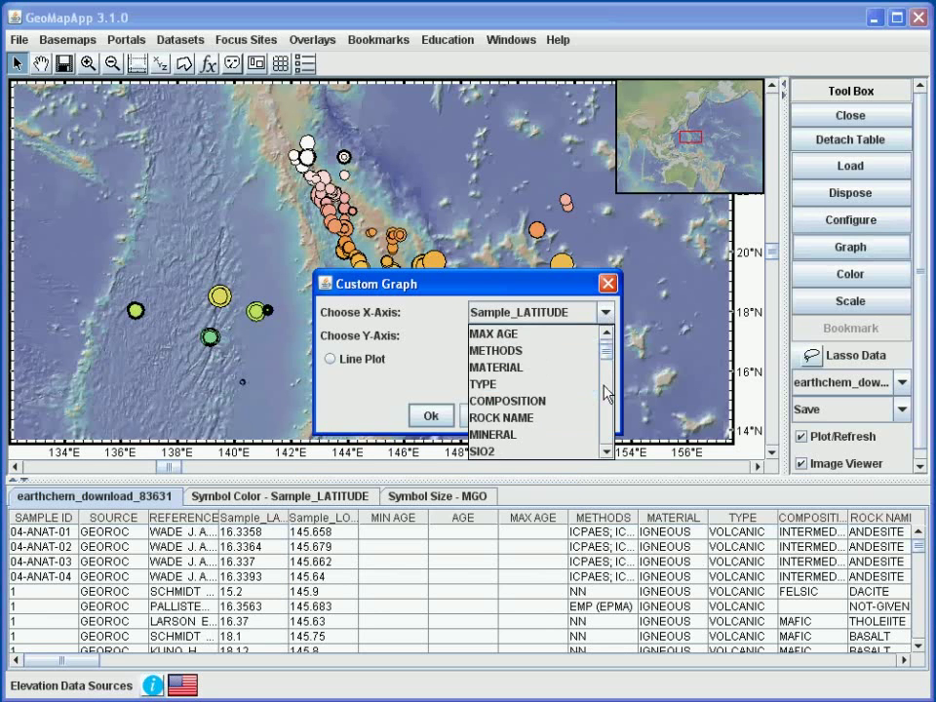
{"action": "left_click", "coordinate": [539, 451]}
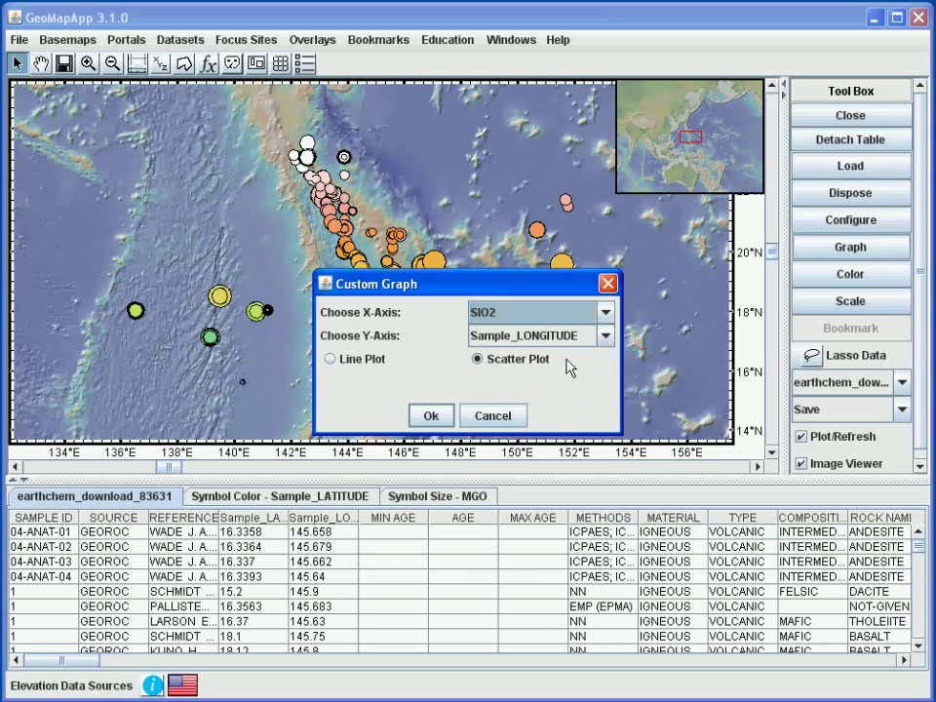
{"action": "left_click", "coordinate": [606, 336]}
{"action": "left_click", "coordinate": [605, 430]}
{"action": "left_click", "coordinate": [605, 433]}
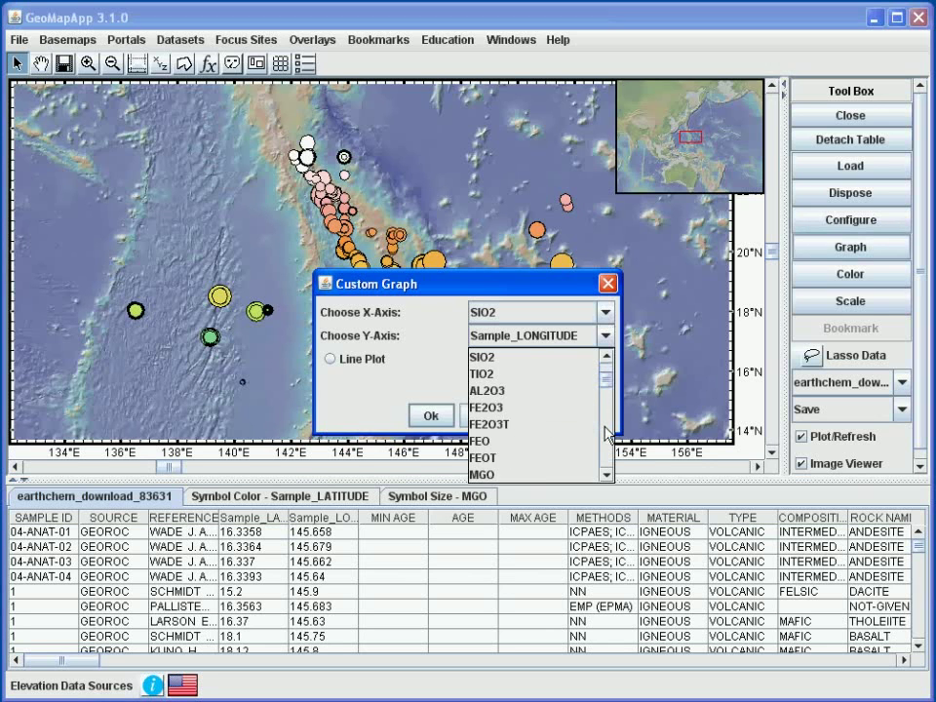
{"action": "left_click", "coordinate": [606, 434]}
{"action": "left_click", "coordinate": [587, 408]}
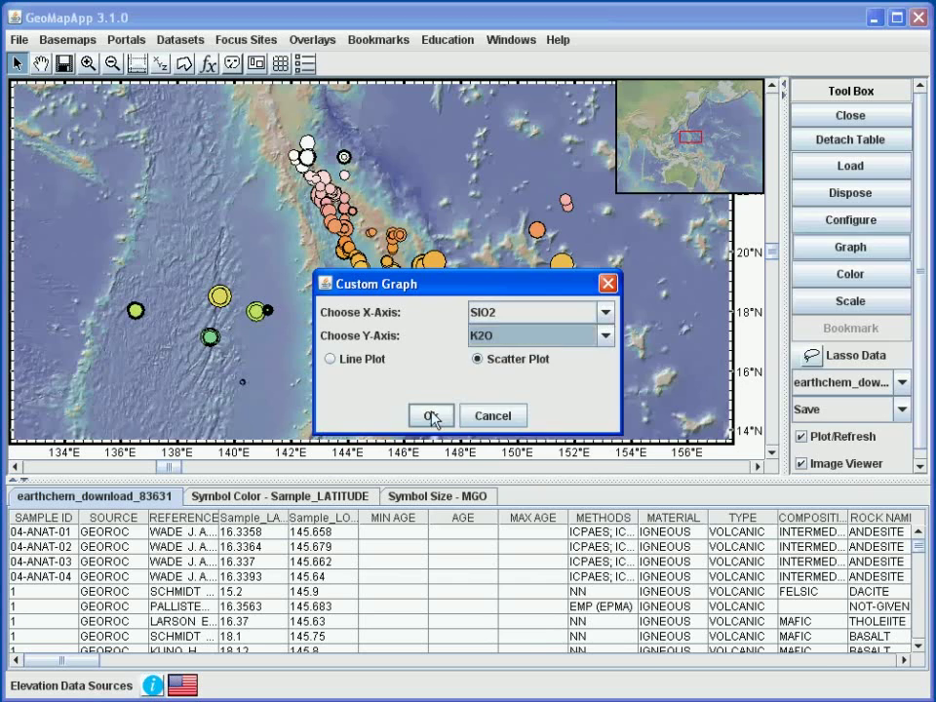
{"action": "left_click", "coordinate": [429, 416]}
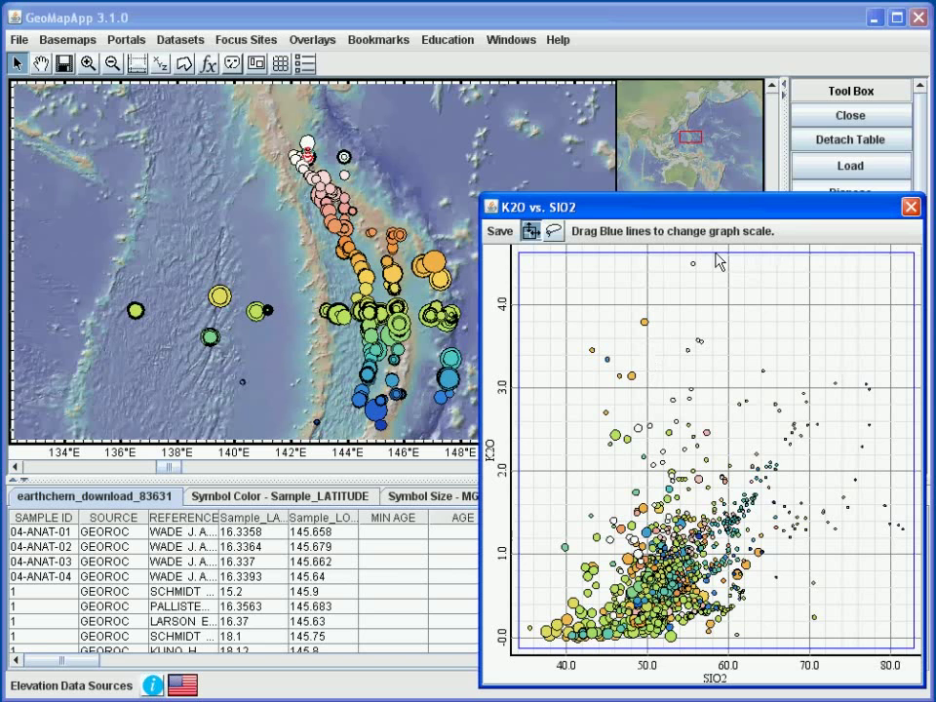
Narrow the graph to SiO2 35–65 and lower K2O maximum, then look up individual plotted samples.
{"action": "left_click_drag", "start_coordinate": [713, 253], "coordinate": [715, 359]}
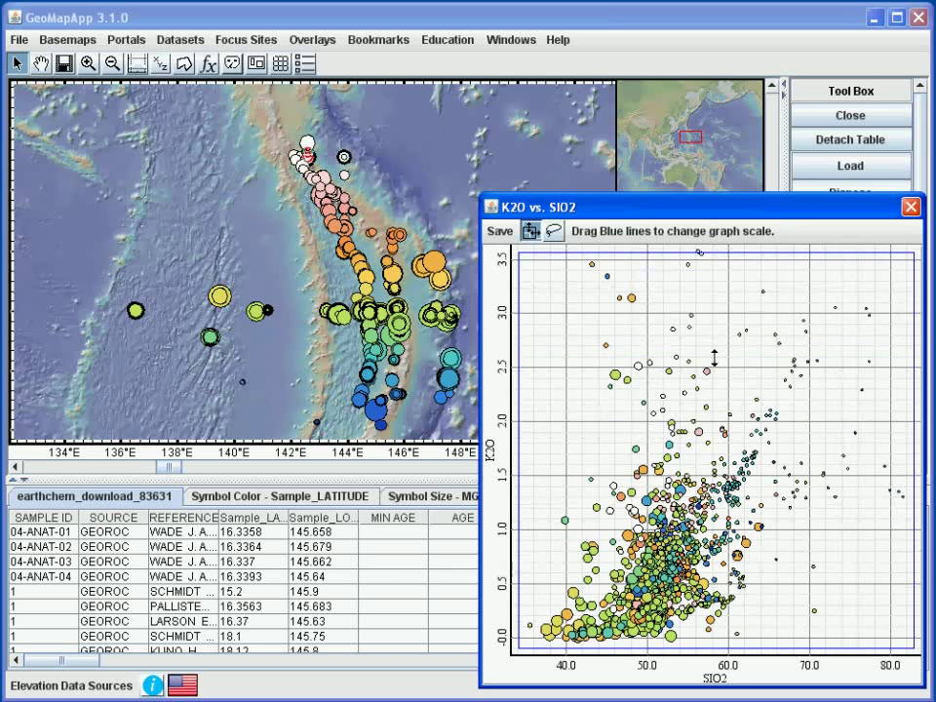
{"action": "left_click_drag", "start_coordinate": [915, 419], "coordinate": [795, 411]}
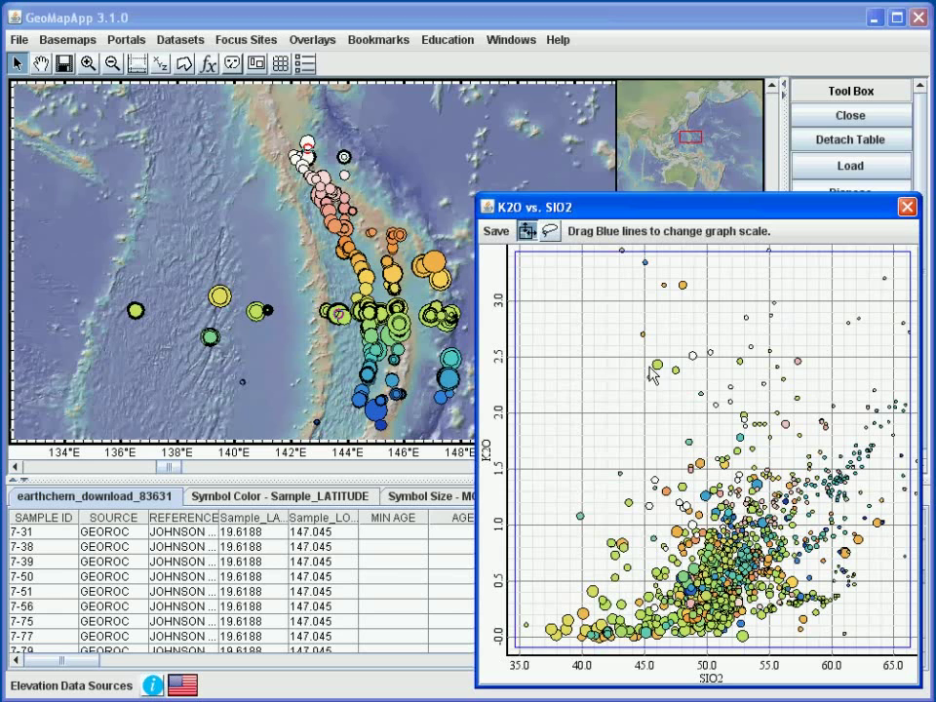
{"action": "left_click", "coordinate": [846, 640]}
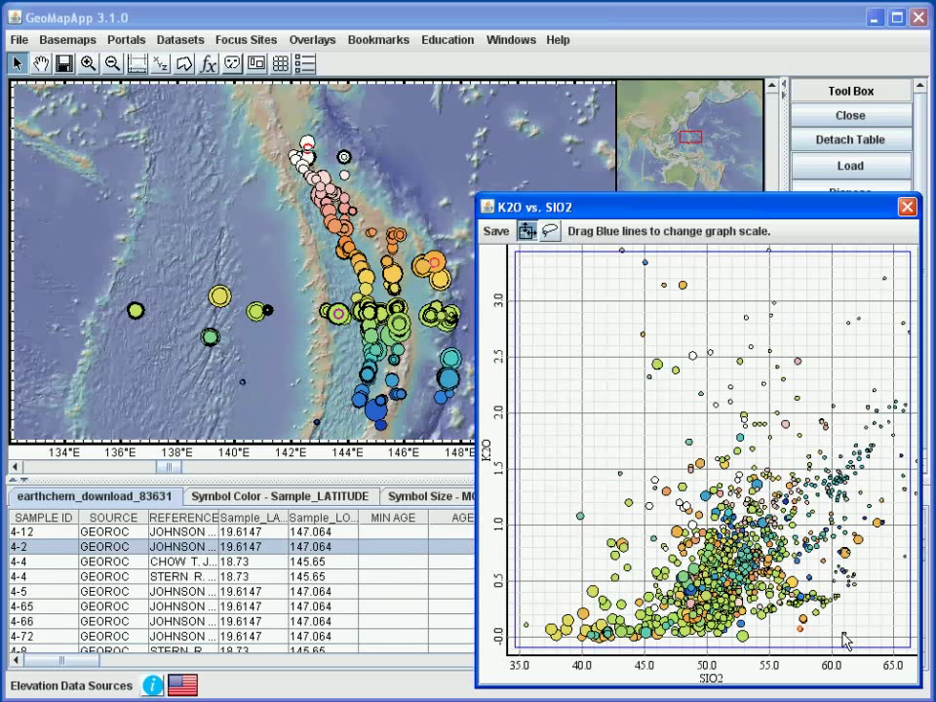
{"action": "left_click", "coordinate": [846, 640]}
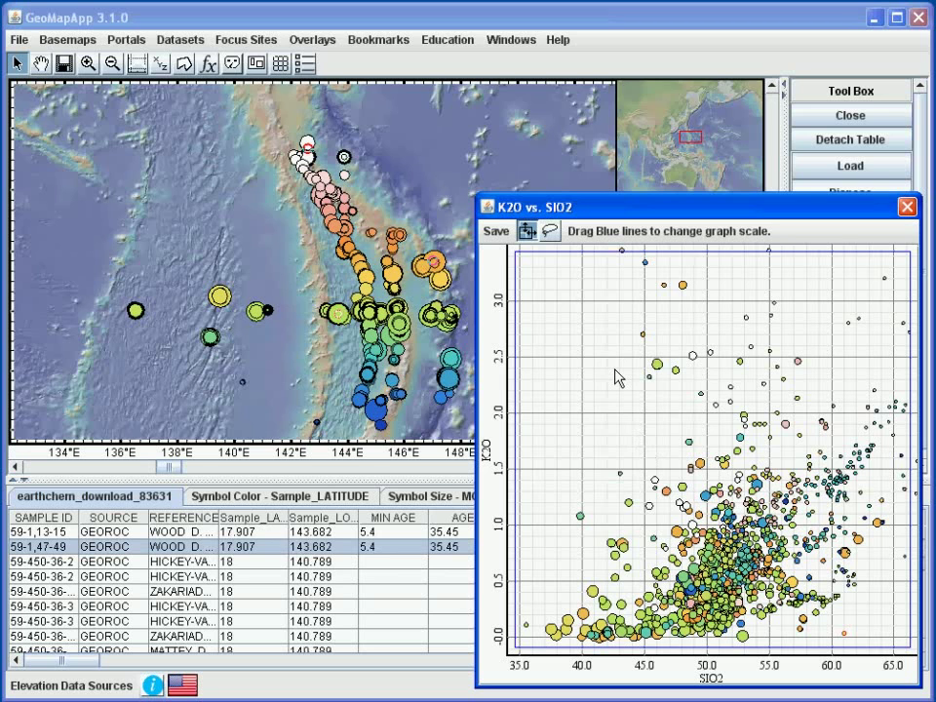
{"action": "left_click", "coordinate": [658, 366]}
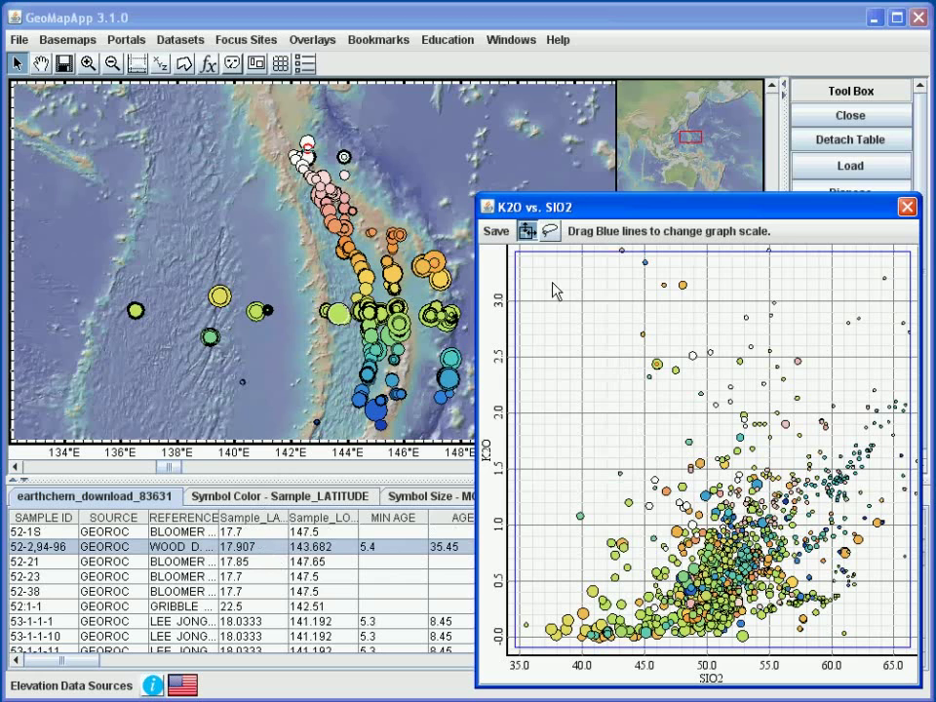
{"action": "left_click_drag", "start_coordinate": [606, 212], "coordinate": [612, 217]}
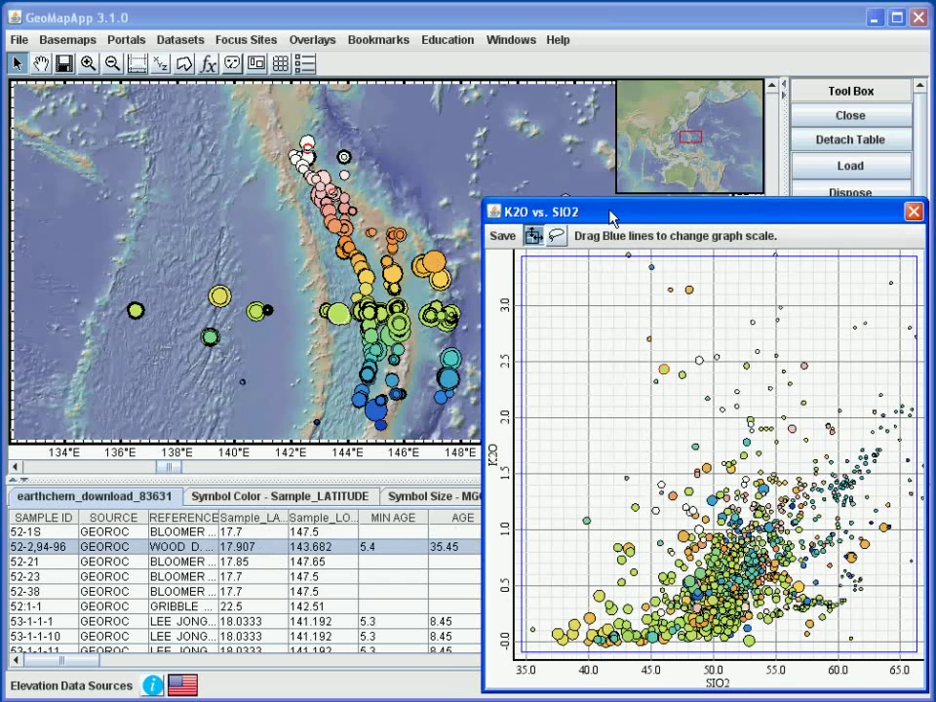
Lasso the points above the low-K2O band in the K2O vs SiO2 graph, then shift the graph window left.
{"action": "left_click", "coordinate": [556, 238]}
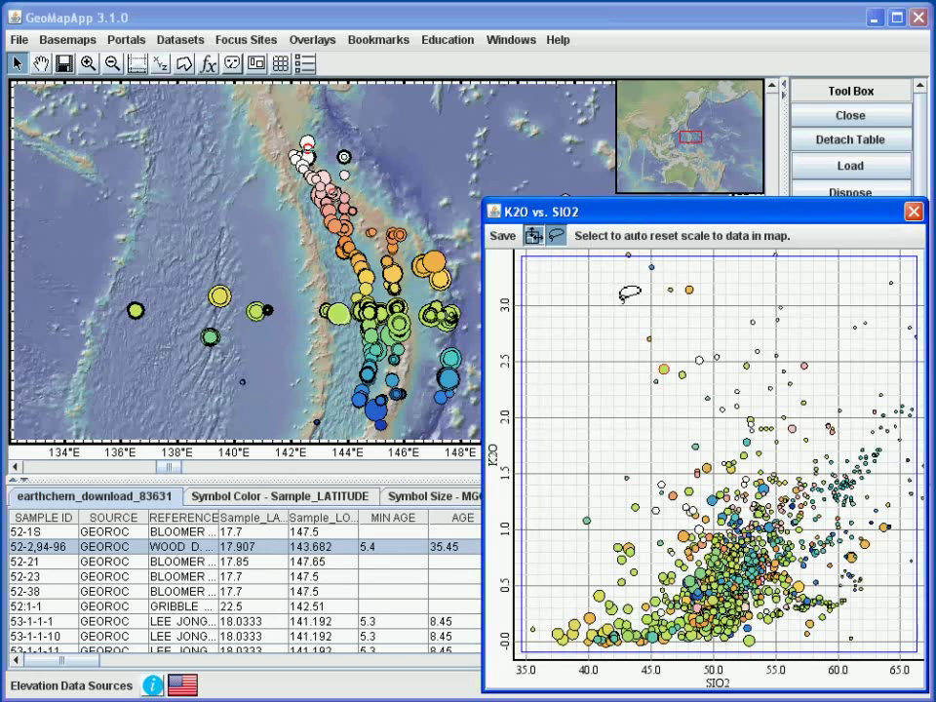
{"action": "mouse_move", "coordinate": [672, 397]}
{"action": "left_mouse_down"}
{"action": "mouse_move", "coordinate": [632, 422]}
{"action": "mouse_move", "coordinate": [580, 474]}
{"action": "mouse_move", "coordinate": [578, 517]}
{"action": "mouse_move", "coordinate": [648, 575]}
{"action": "left_mouse_up"}
{"action": "mouse_move", "coordinate": [780, 585]}
{"action": "left_mouse_down"}
{"action": "mouse_move", "coordinate": [867, 518]}
{"action": "mouse_move", "coordinate": [765, 405]}
{"action": "mouse_move", "coordinate": [648, 351]}
{"action": "mouse_move", "coordinate": [670, 393]}
{"action": "left_mouse_up"}
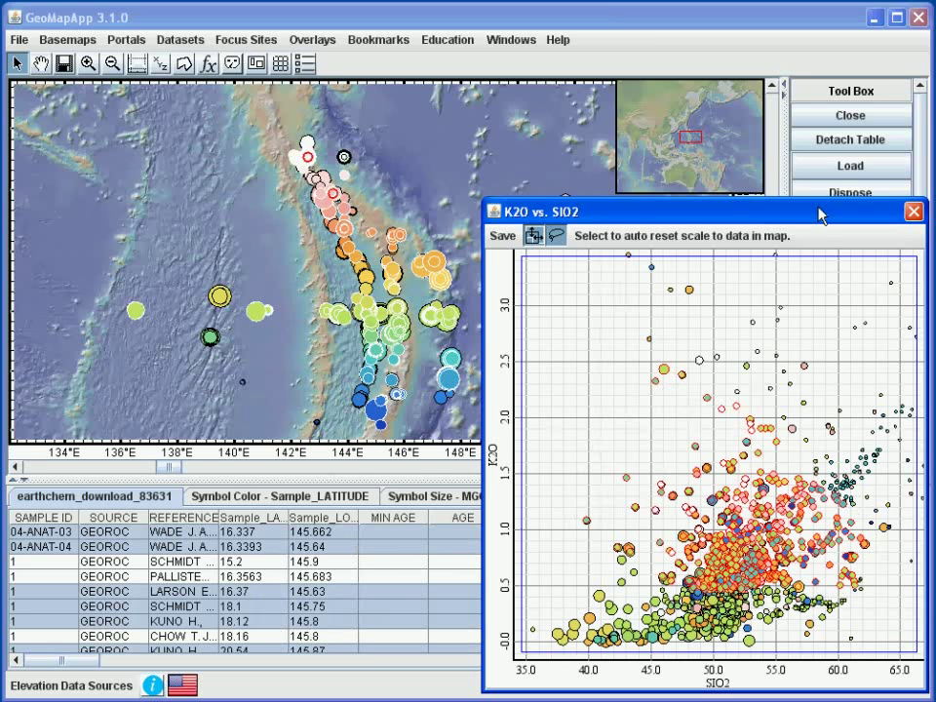
{"action": "mouse_move", "coordinate": [819, 216]}
{"action": "left_mouse_down"}
{"action": "mouse_move", "coordinate": [795, 215]}
{"action": "mouse_move", "coordinate": [806, 215]}
{"action": "left_mouse_up"}
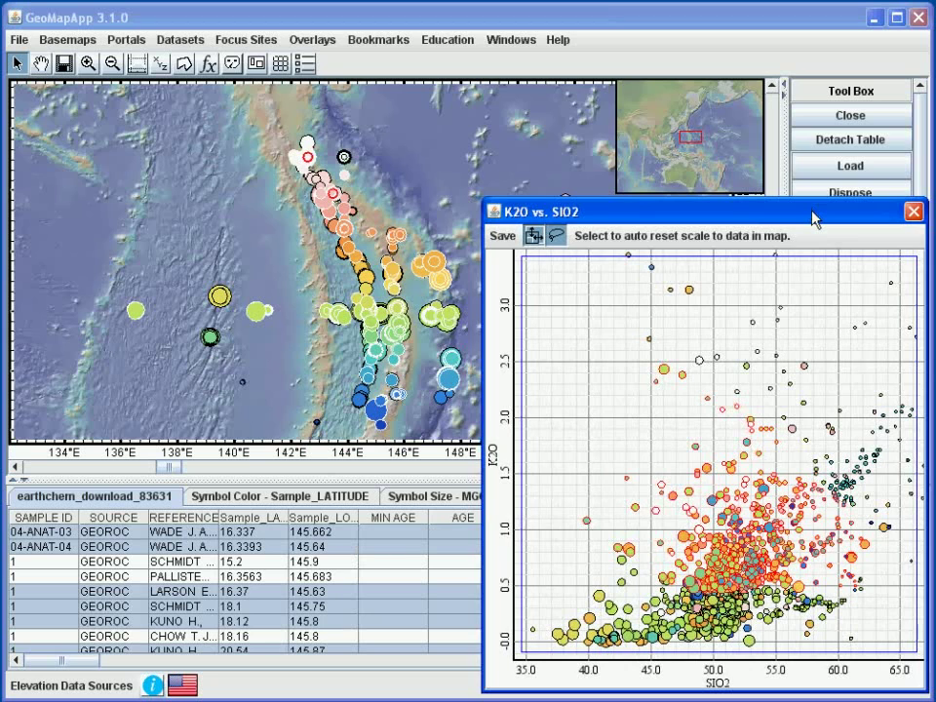
{"action": "left_click_drag", "start_coordinate": [814, 218], "coordinate": [637, 214]}
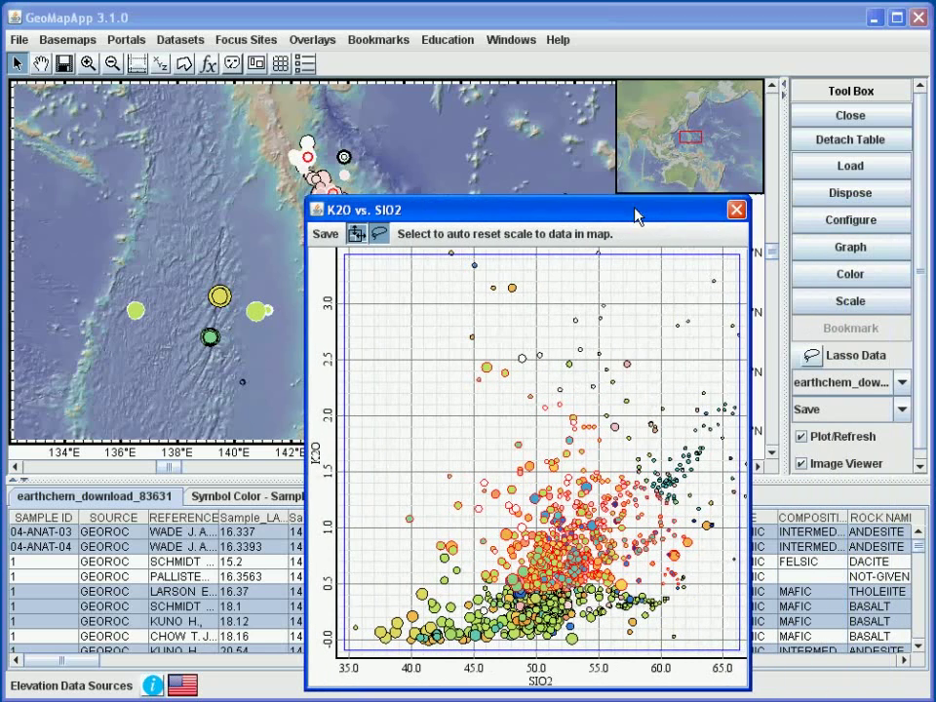
Look over the Tool Box and graph save options without saving, then close the K2O vs SiO2 graph.
{"action": "left_click", "coordinate": [903, 410]}
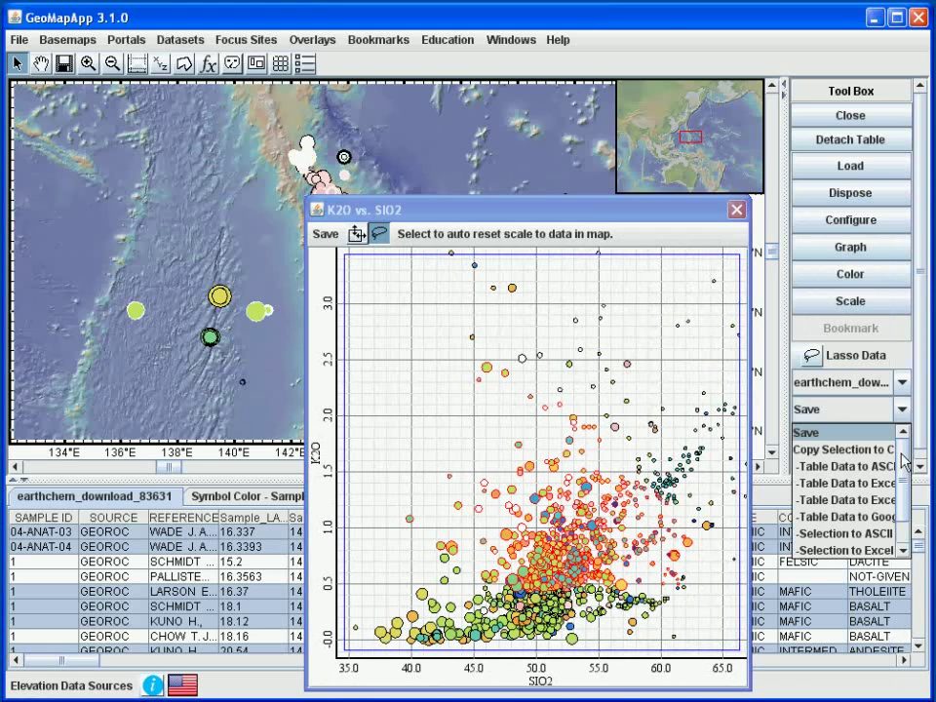
{"action": "scroll", "coordinate": [903, 462], "scroll_direction": "down", "scroll_amount": 2}
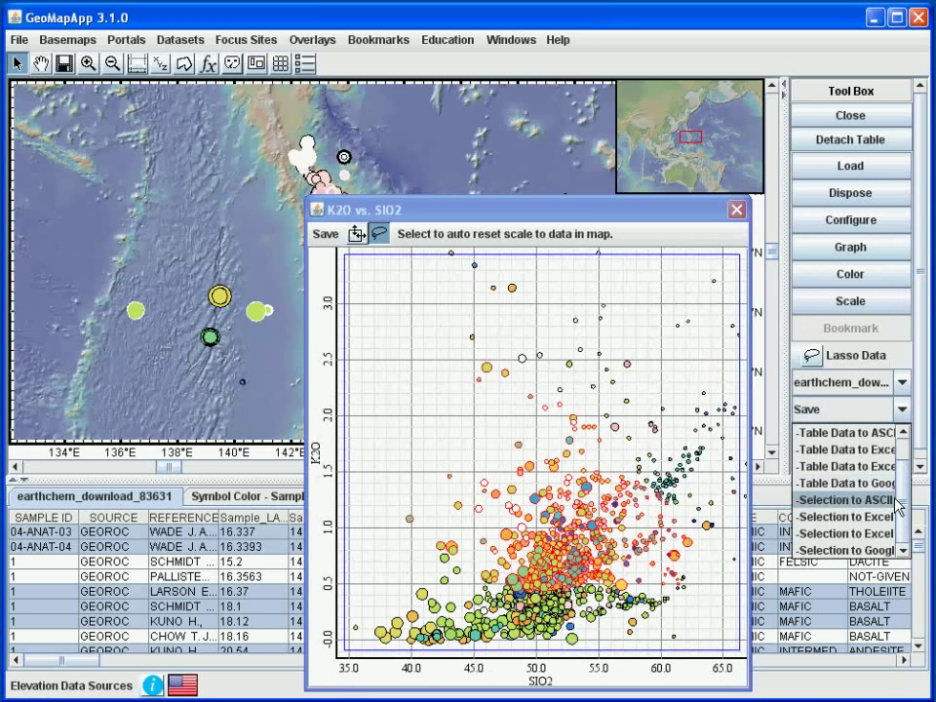
{"action": "left_click", "coordinate": [535, 220]}
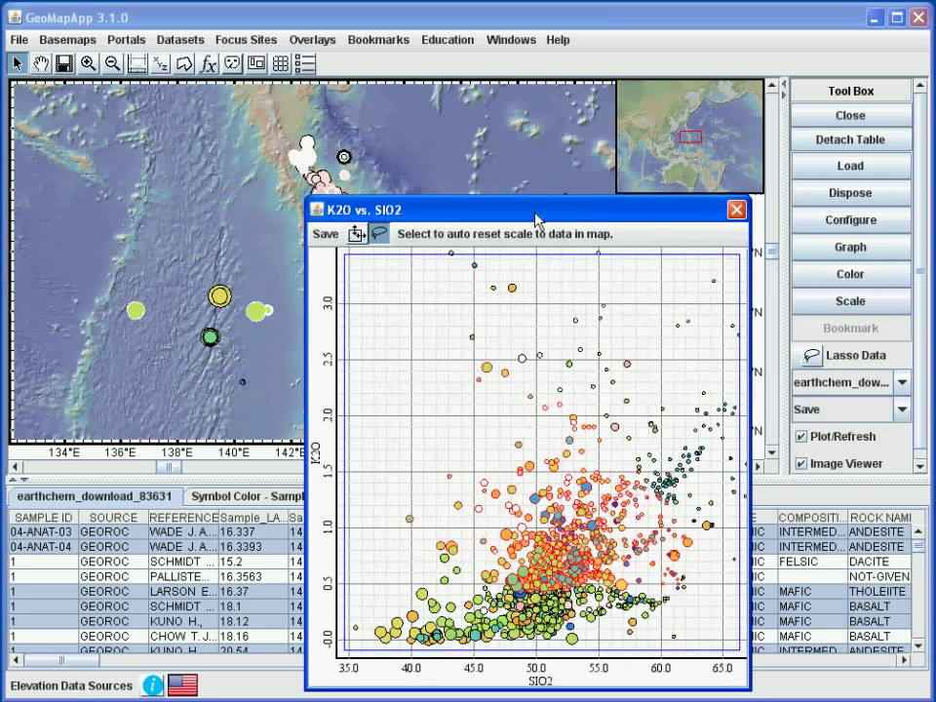
{"action": "left_click", "coordinate": [325, 236]}
{"action": "left_click", "coordinate": [575, 341]}
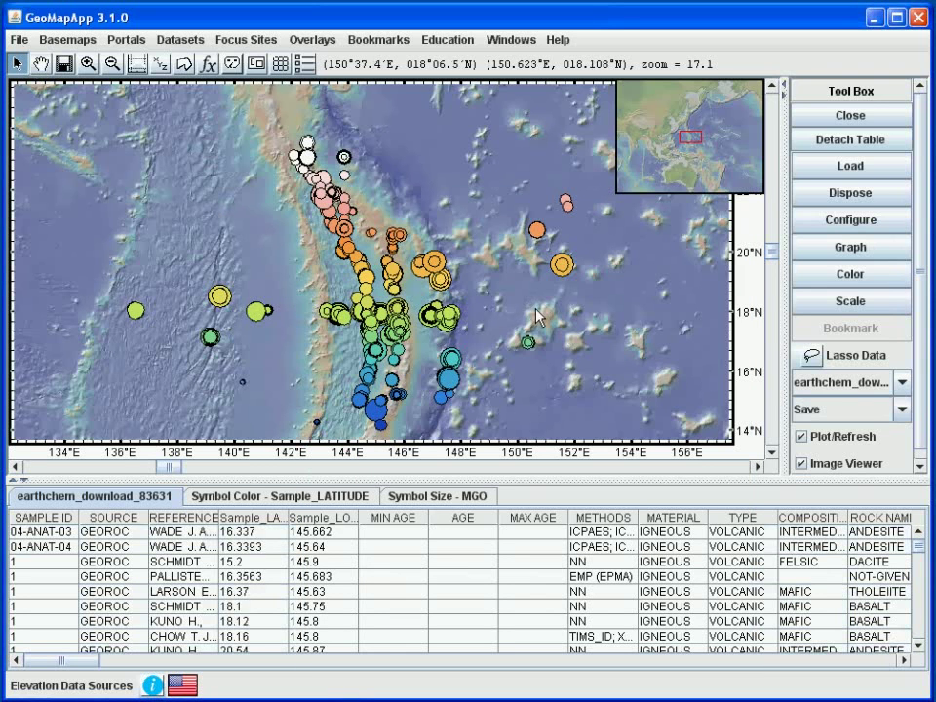
Check the File menu, then list the open windows, including the MGO and Sample_LATITUDE scales.
{"action": "left_click", "coordinate": [19, 39]}
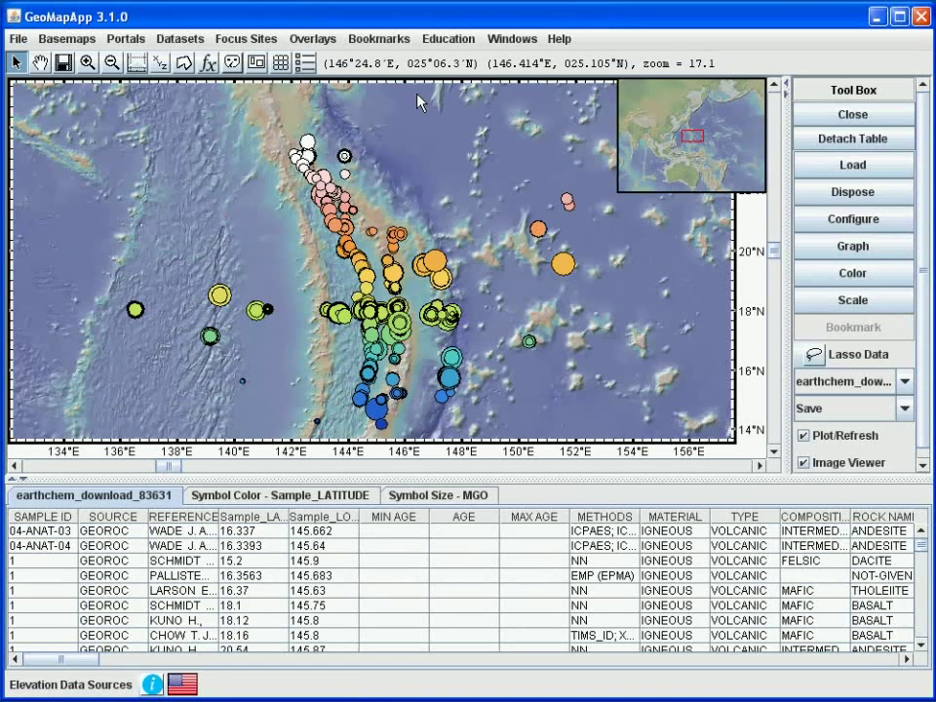
{"action": "left_click", "coordinate": [509, 39]}
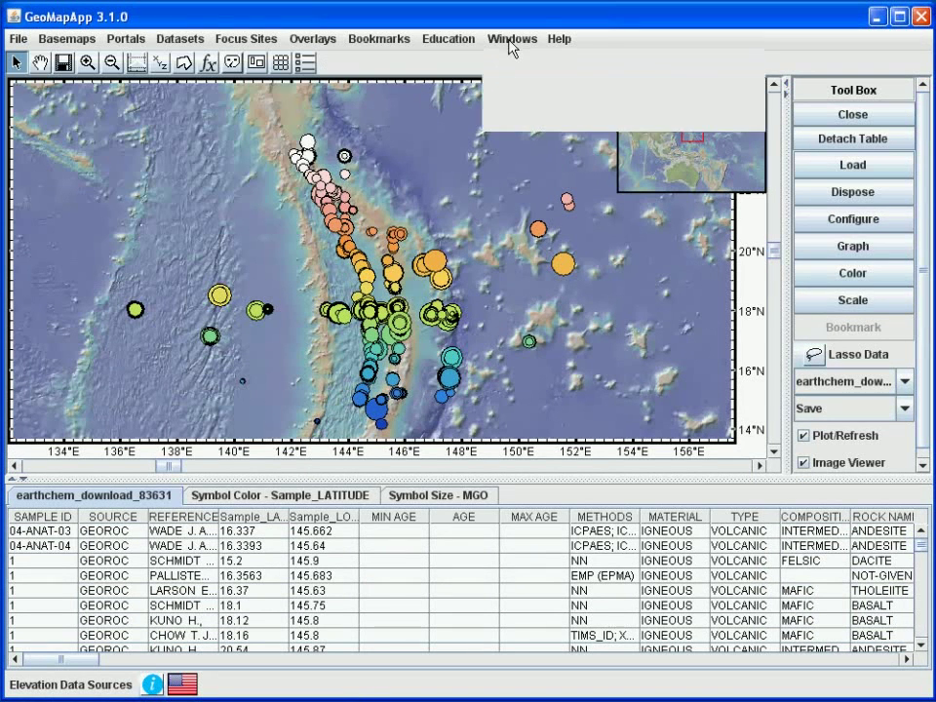